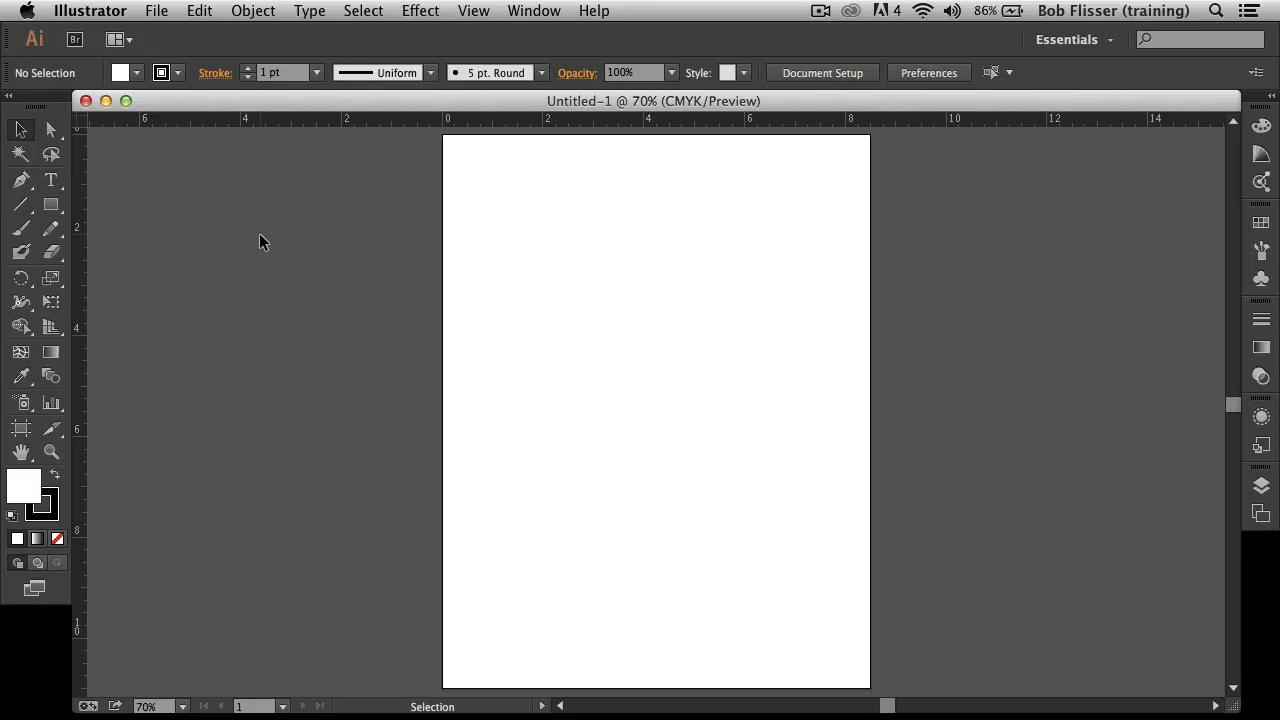
# Step: Draw a rectangle about 7.5 by 8 inches on the upper part of the artboard and fill it with medium gray
pyautogui.click(50, 206)
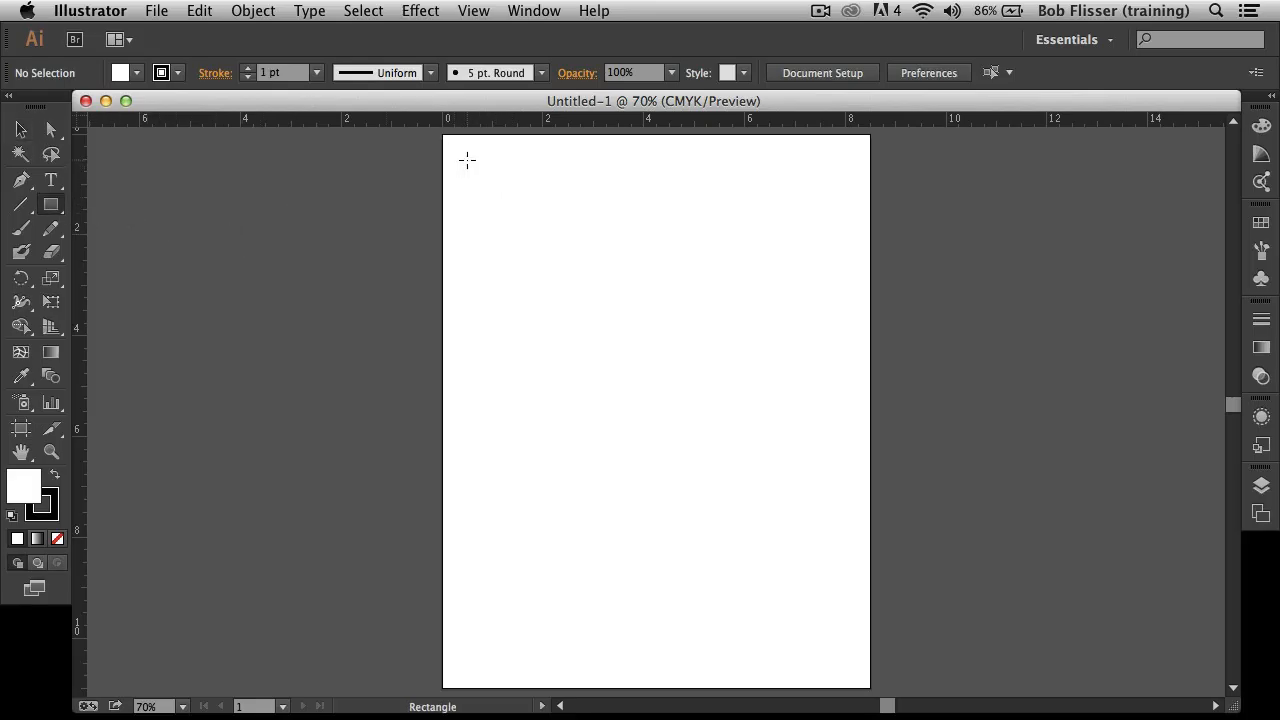
pyautogui.moveTo(467, 160); pyautogui.dragTo(848, 562)
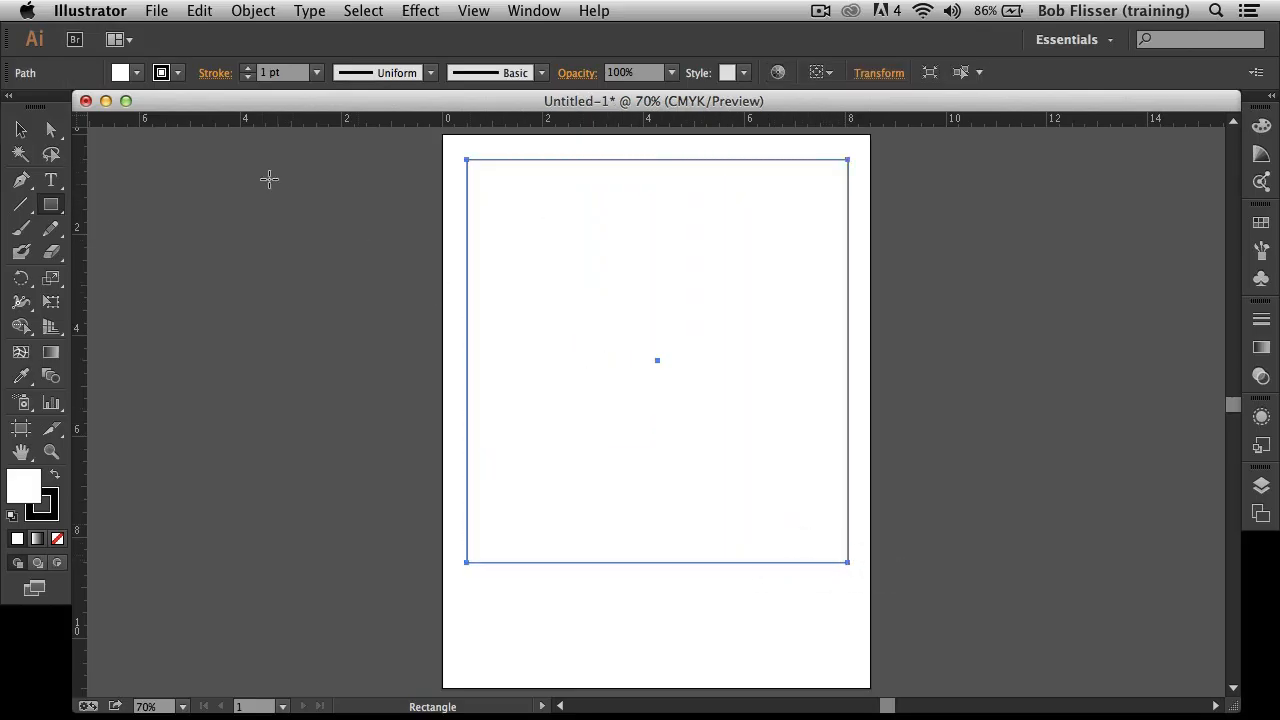
pyautogui.click(139, 74)
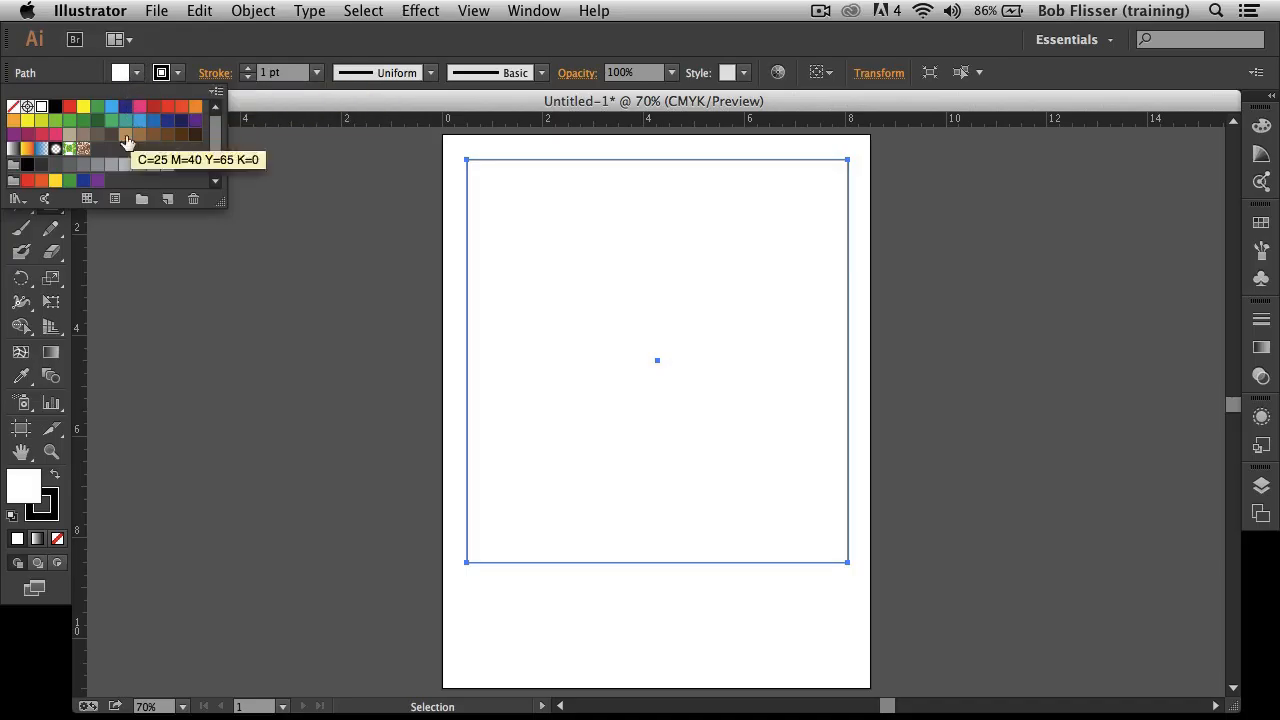
pyautogui.click(83, 166)
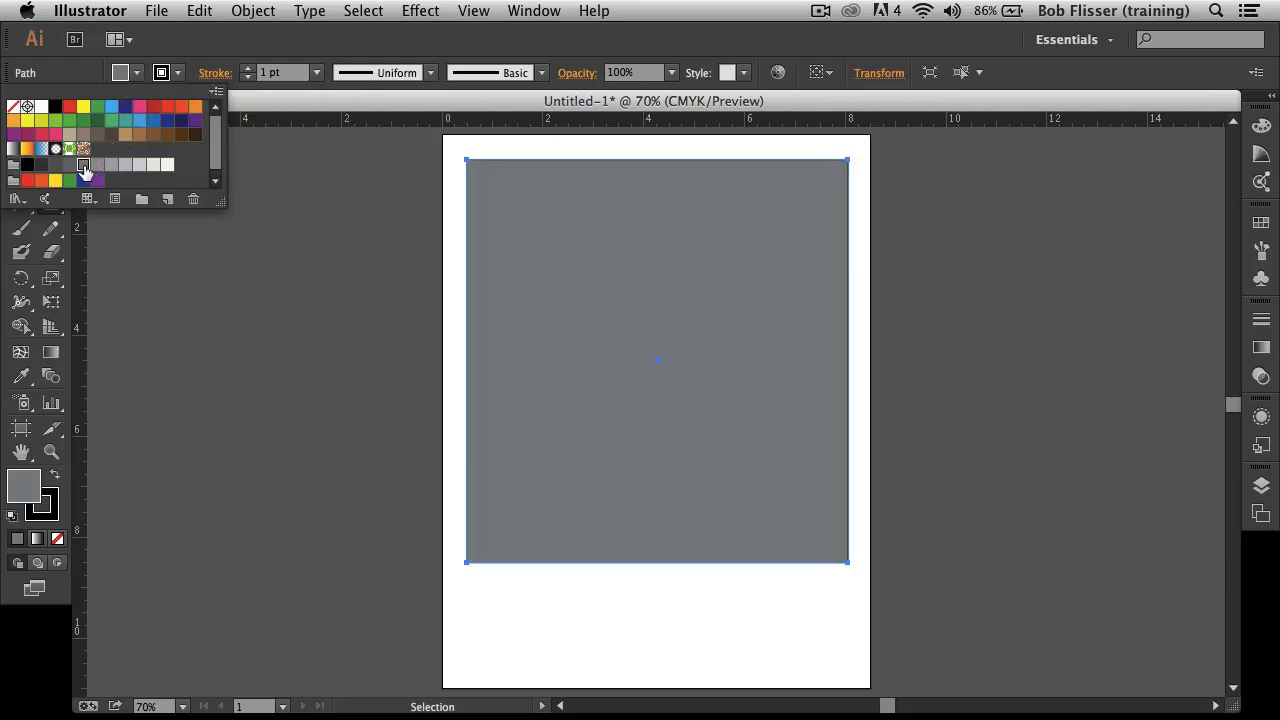
pyautogui.click(330, 48)
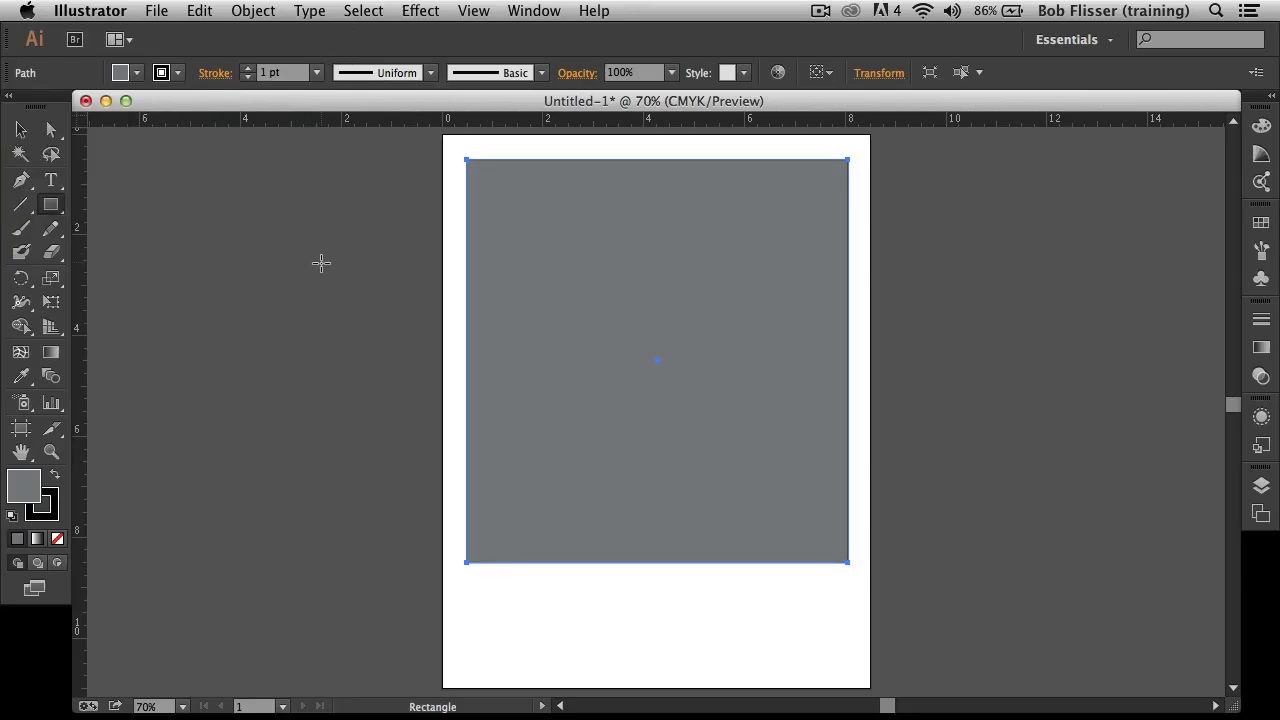
# Step: Lock the selected gray rectangle in place as a background
pyautogui.click(253, 12)
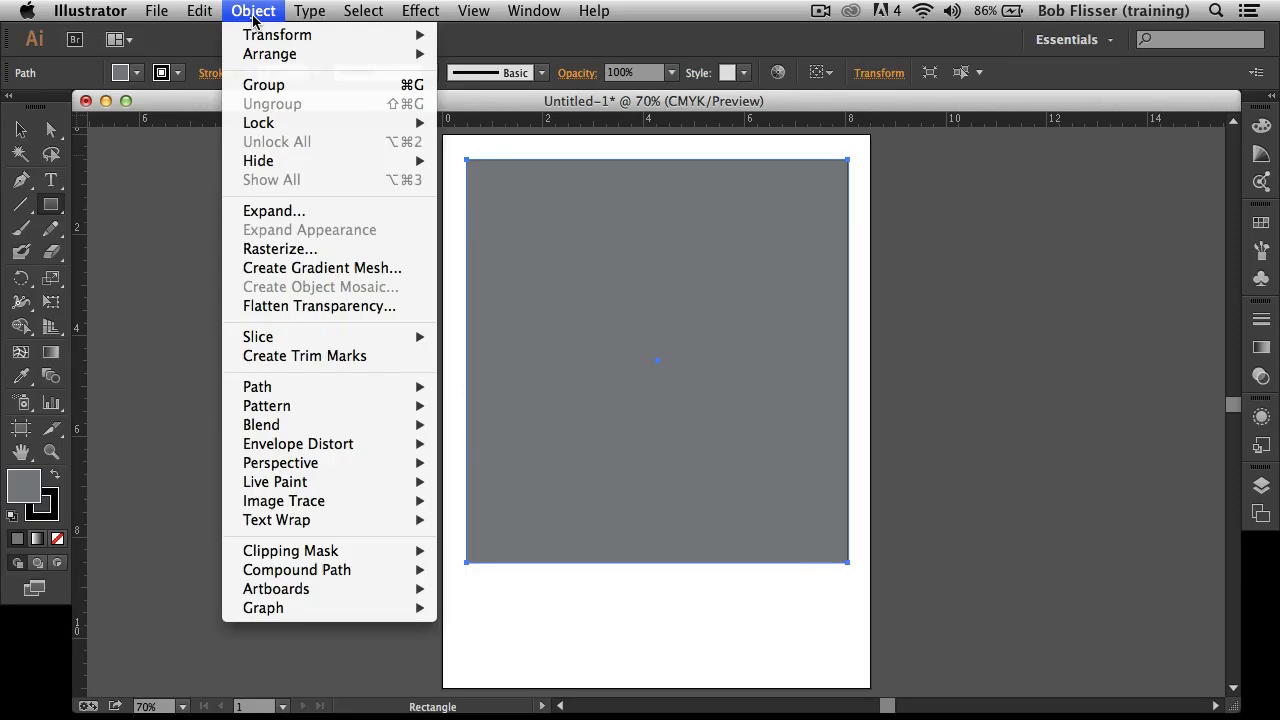
pyautogui.moveTo(418, 124)
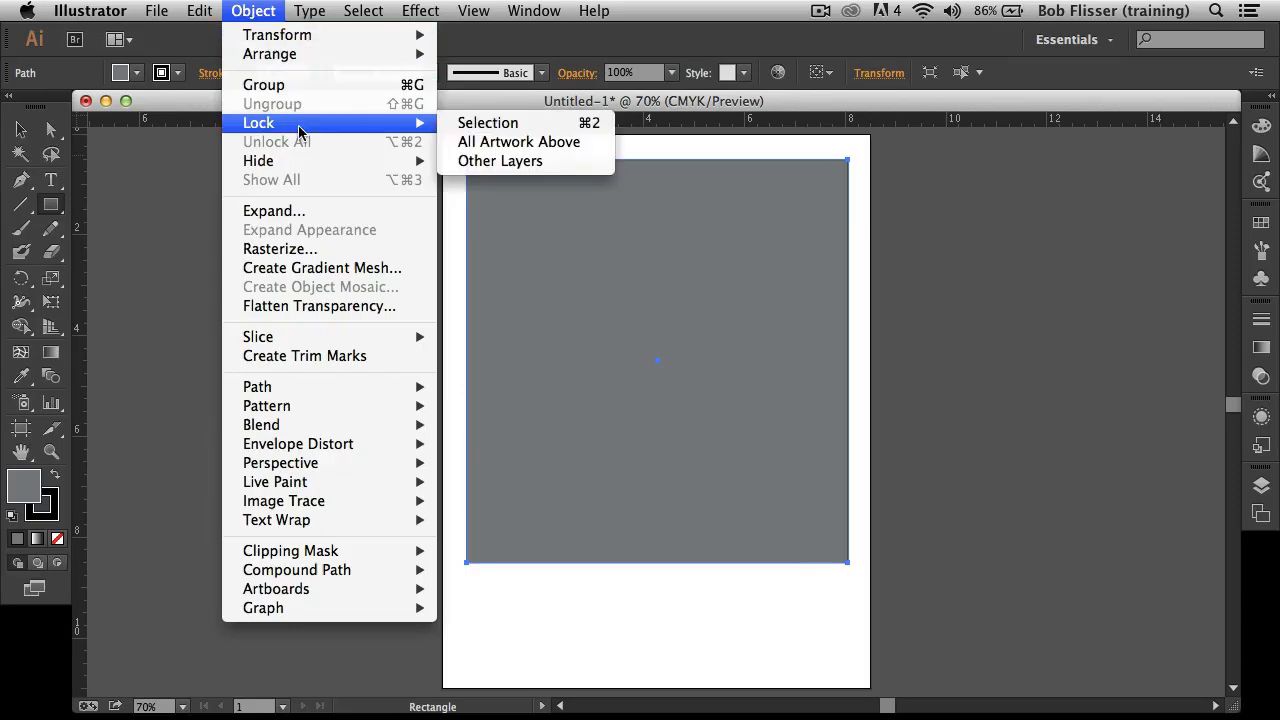
pyautogui.click(488, 123)
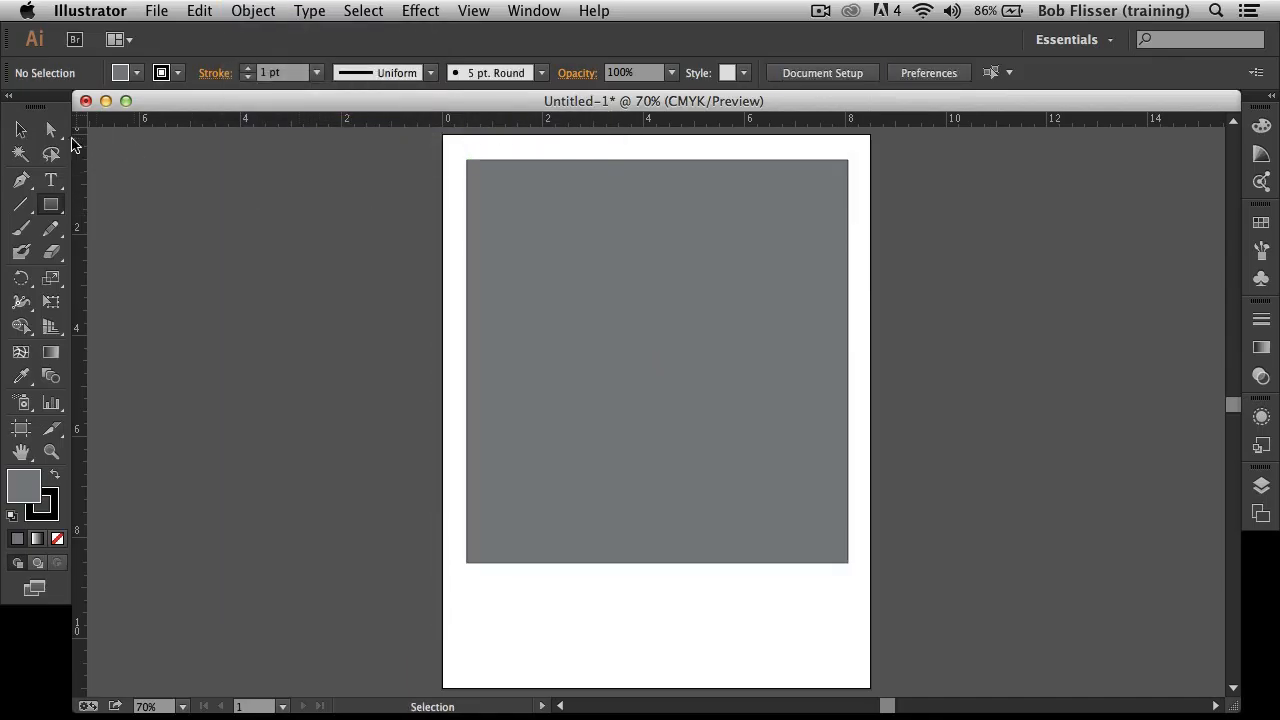
pyautogui.click(21, 130)
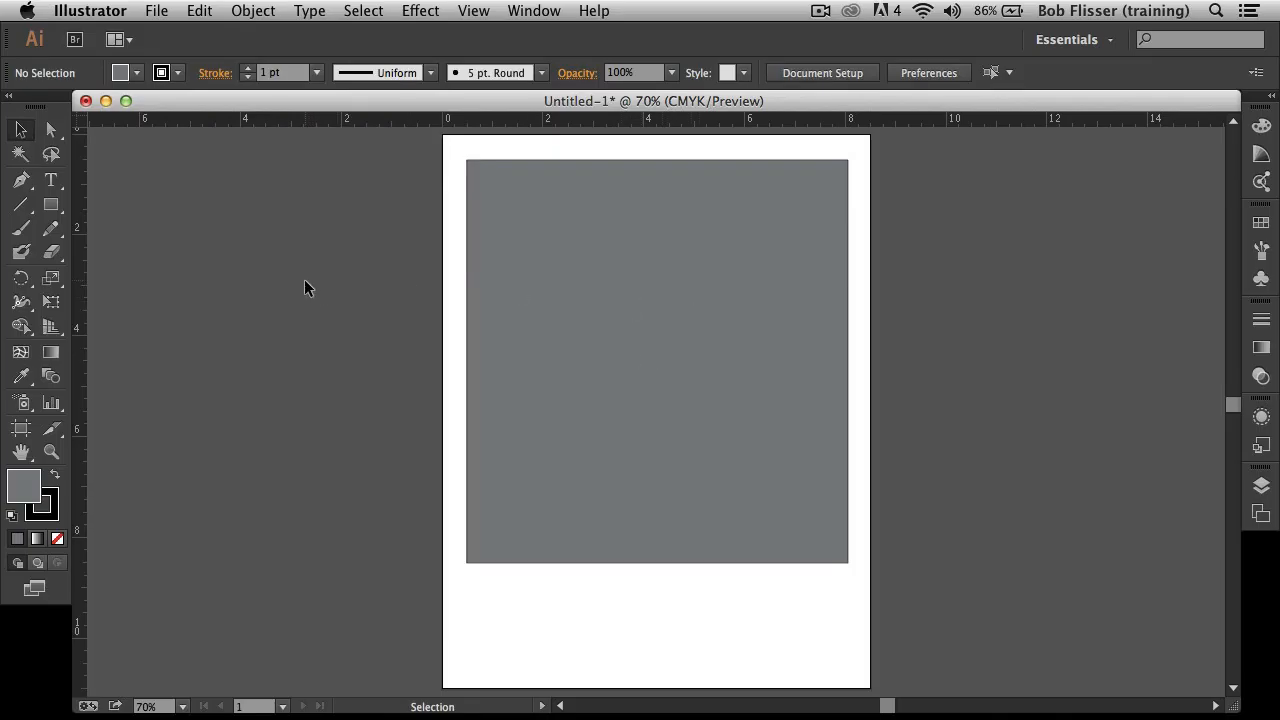
# Step: Draw a yellow hexagon about 3.4 in wide with a dark blue stroke and move it inside the gray rectangle's upper-left area
pyautogui.click(52, 205)
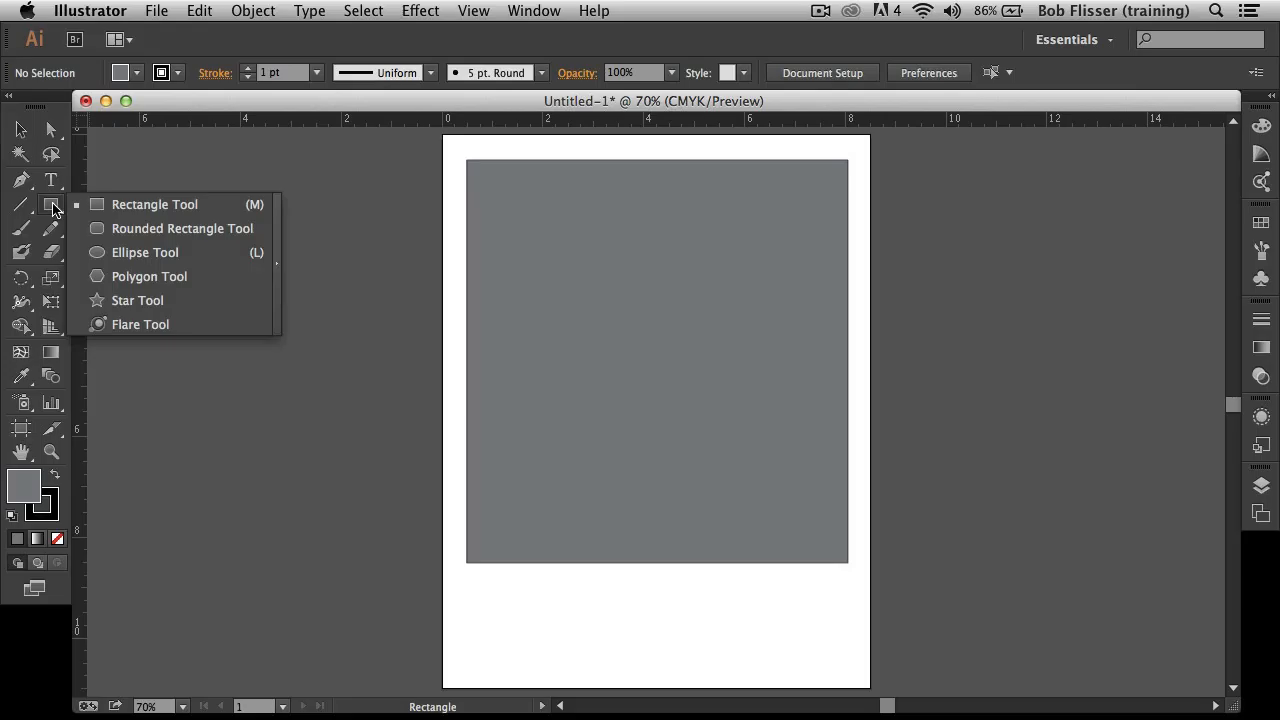
pyautogui.click(183, 279)
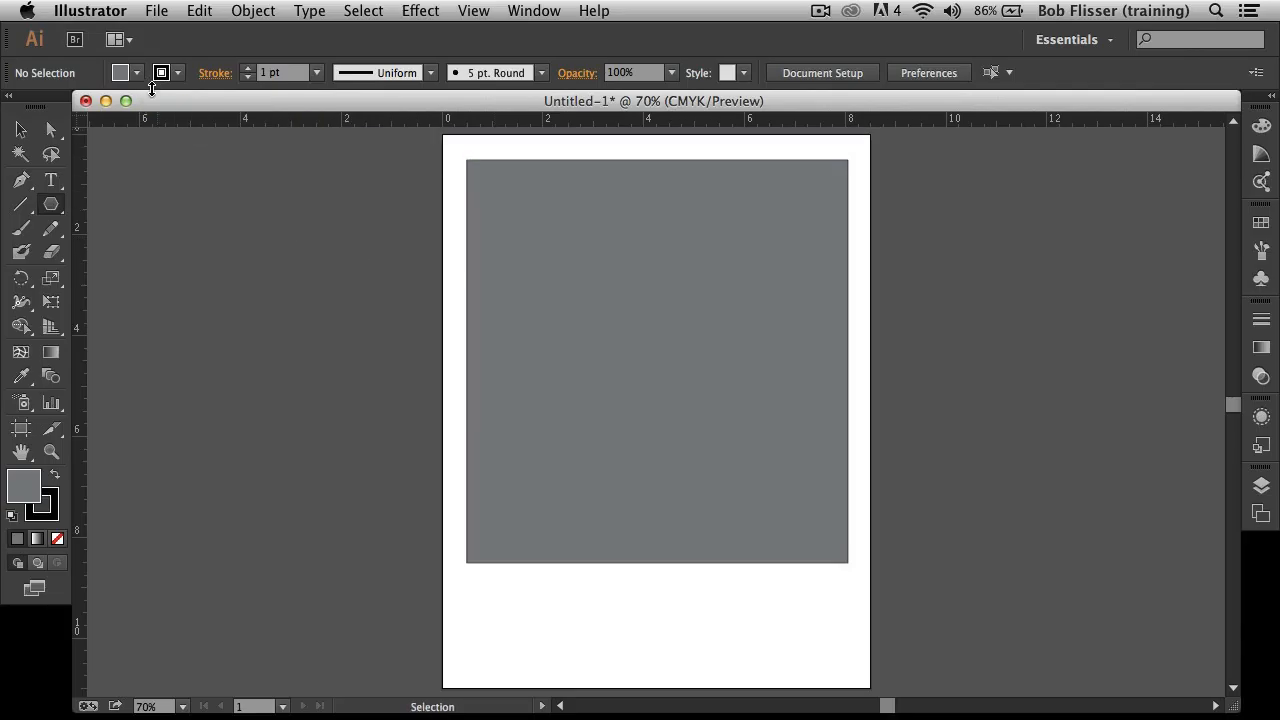
pyautogui.click(137, 74)
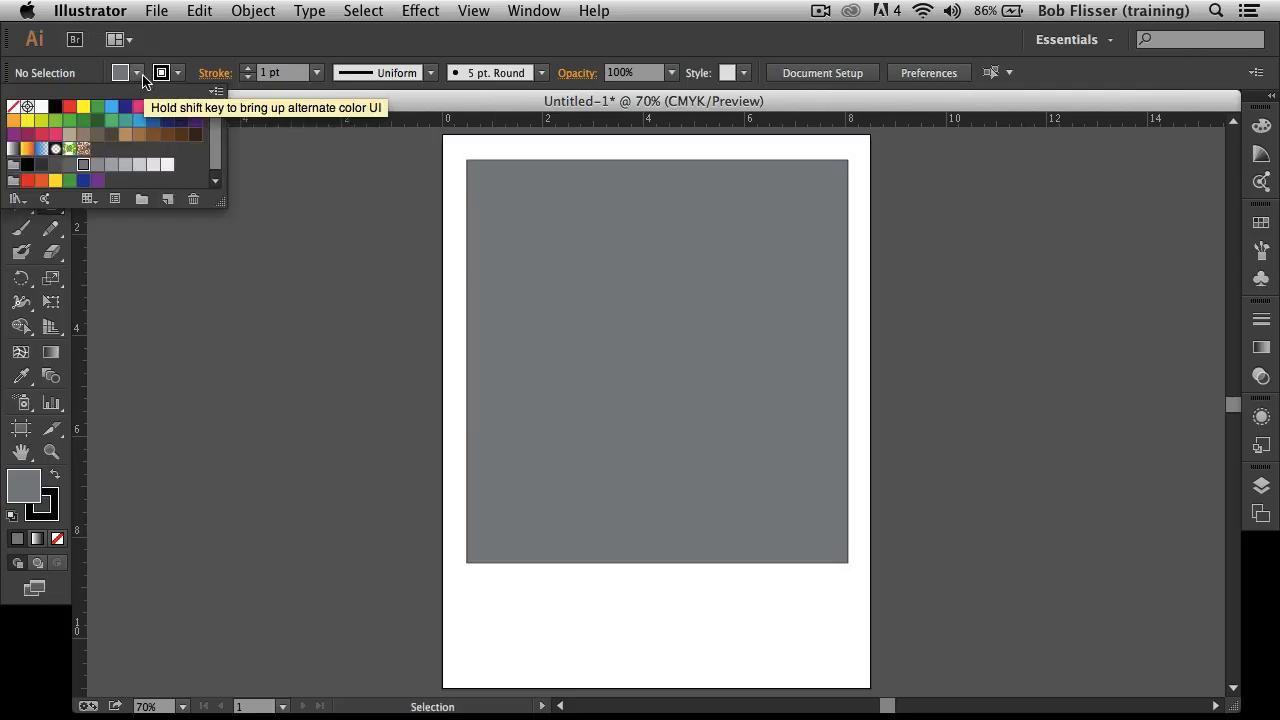
pyautogui.click(83, 106)
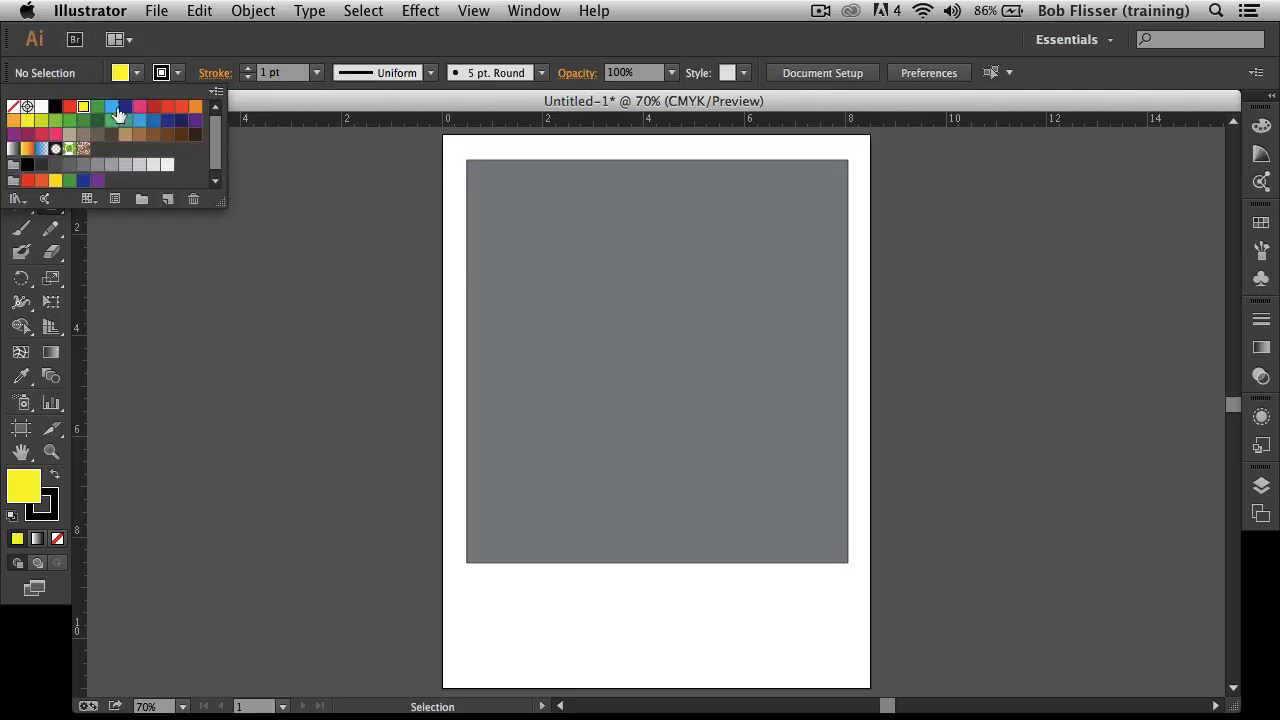
pyautogui.click(178, 73)
pyautogui.click(178, 73)
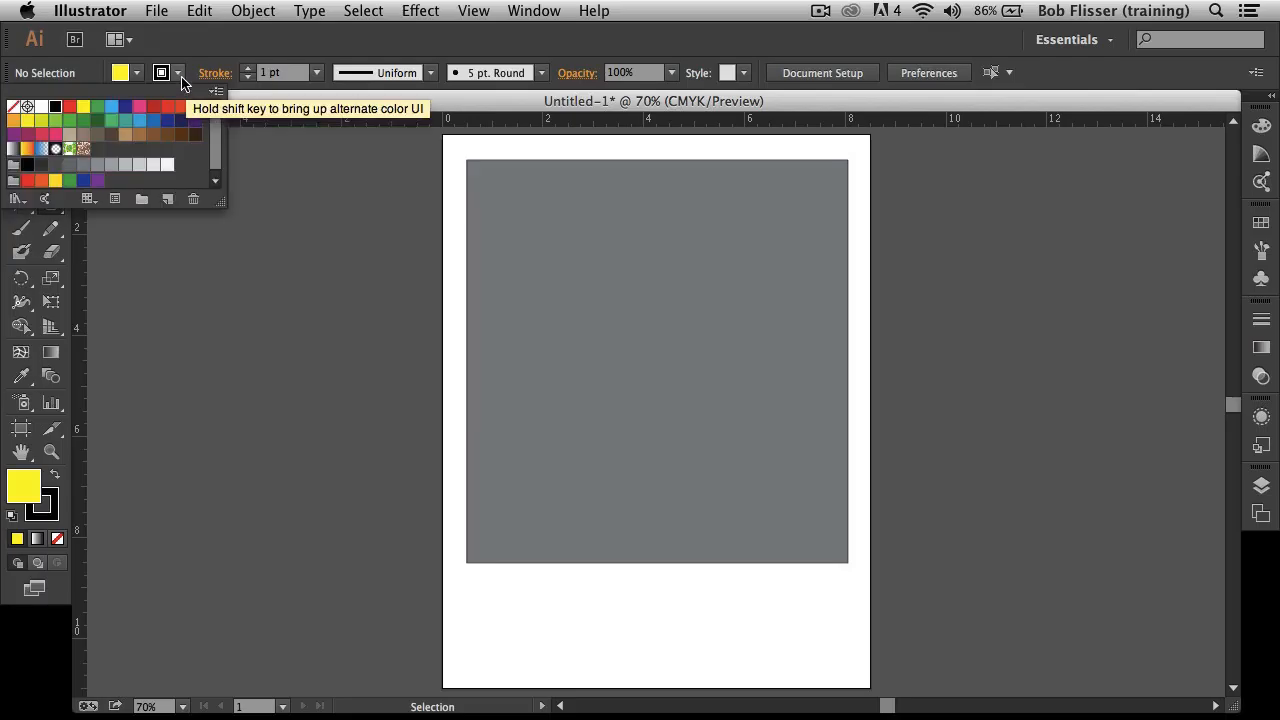
pyautogui.click(128, 114)
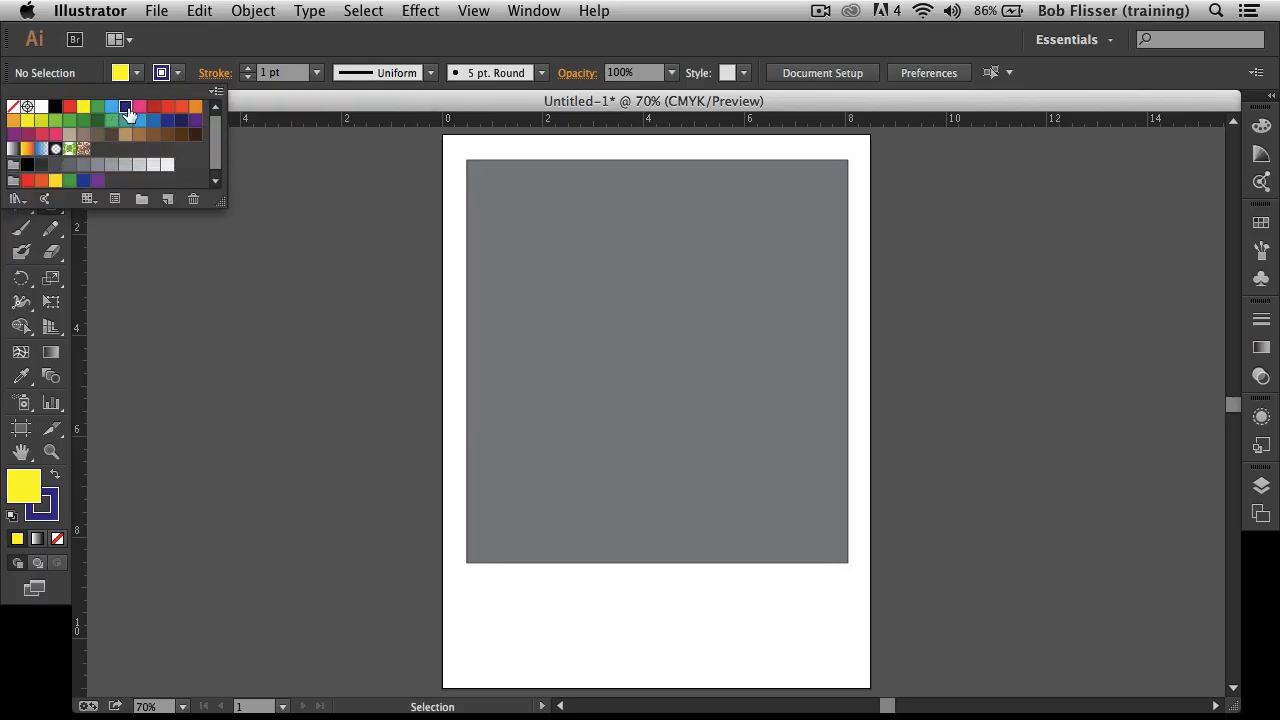
pyautogui.click(277, 48)
pyautogui.moveTo(535, 250); pyautogui.dragTo(594, 315)
pyautogui.click(22, 131)
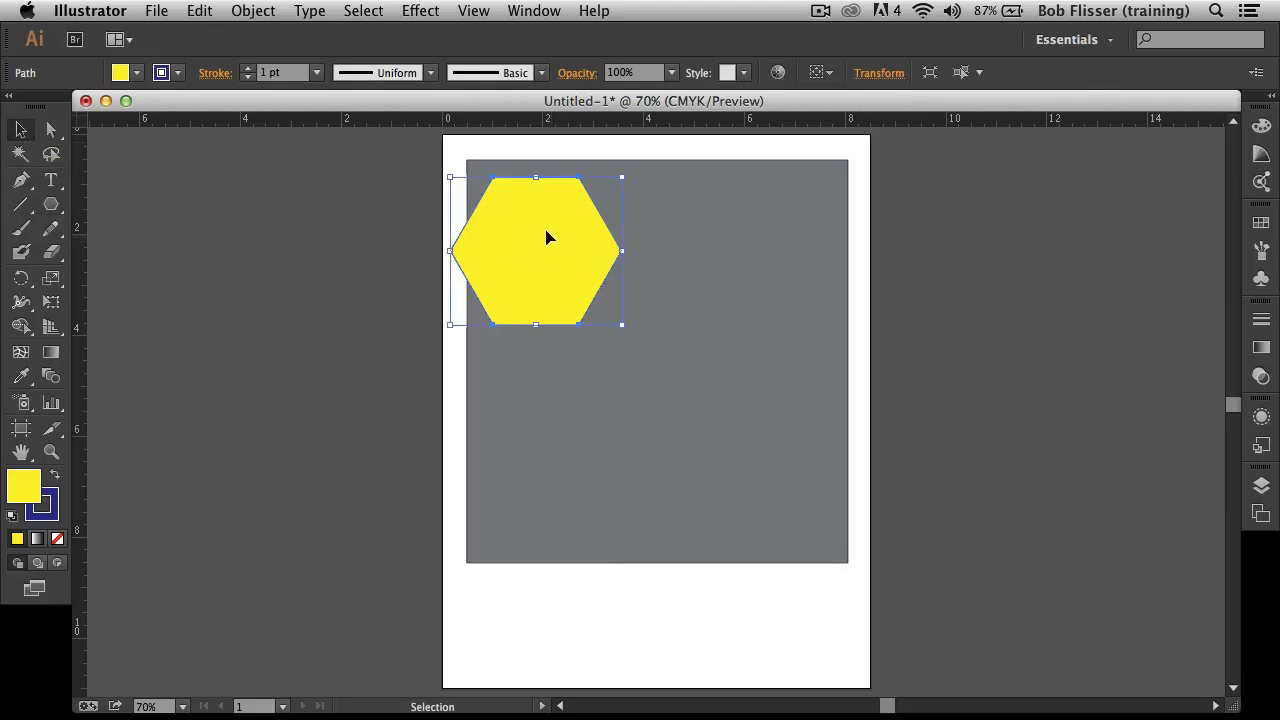
pyautogui.moveTo(536, 236); pyautogui.dragTo(578, 260)
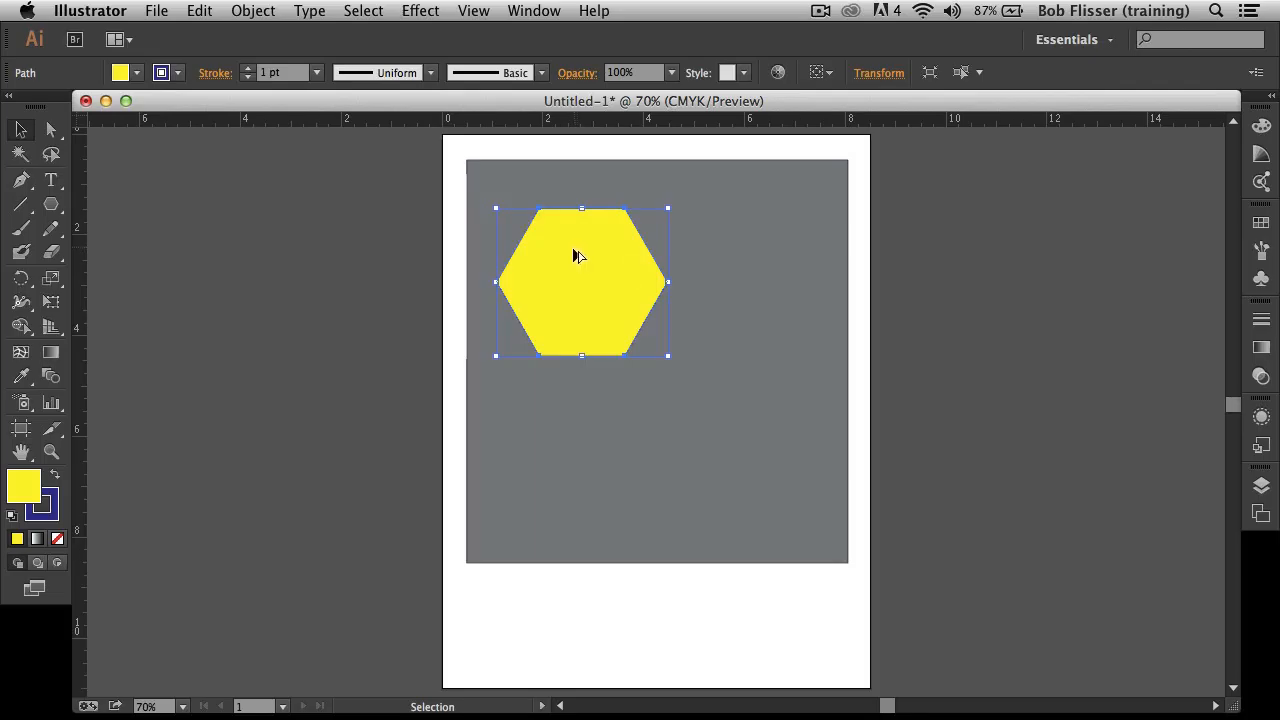
# Step: Duplicate the hexagon about 1.61 in to the right, overlapping the original, and give the copy a green fill and 8 pt orange-red stroke
pyautogui.moveTo(554, 268); pyautogui.dragTo(635, 258)
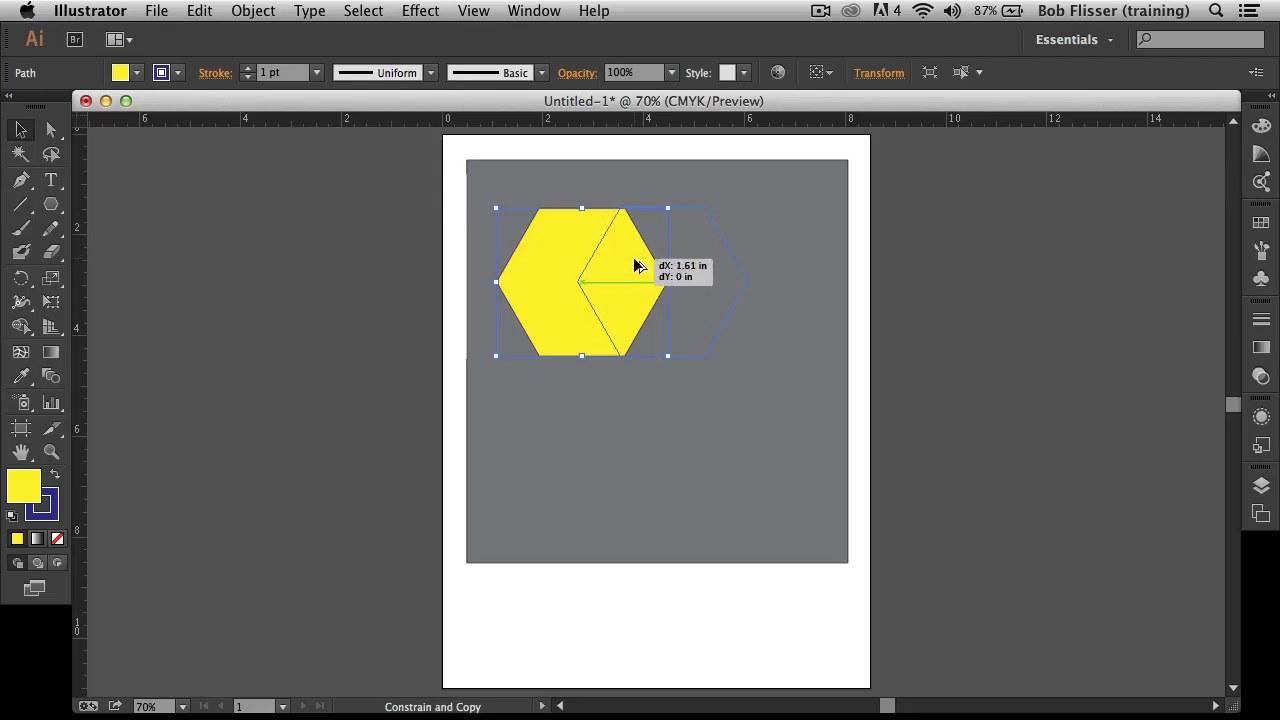
pyautogui.moveTo(634, 260); pyautogui.dragTo(634, 259)
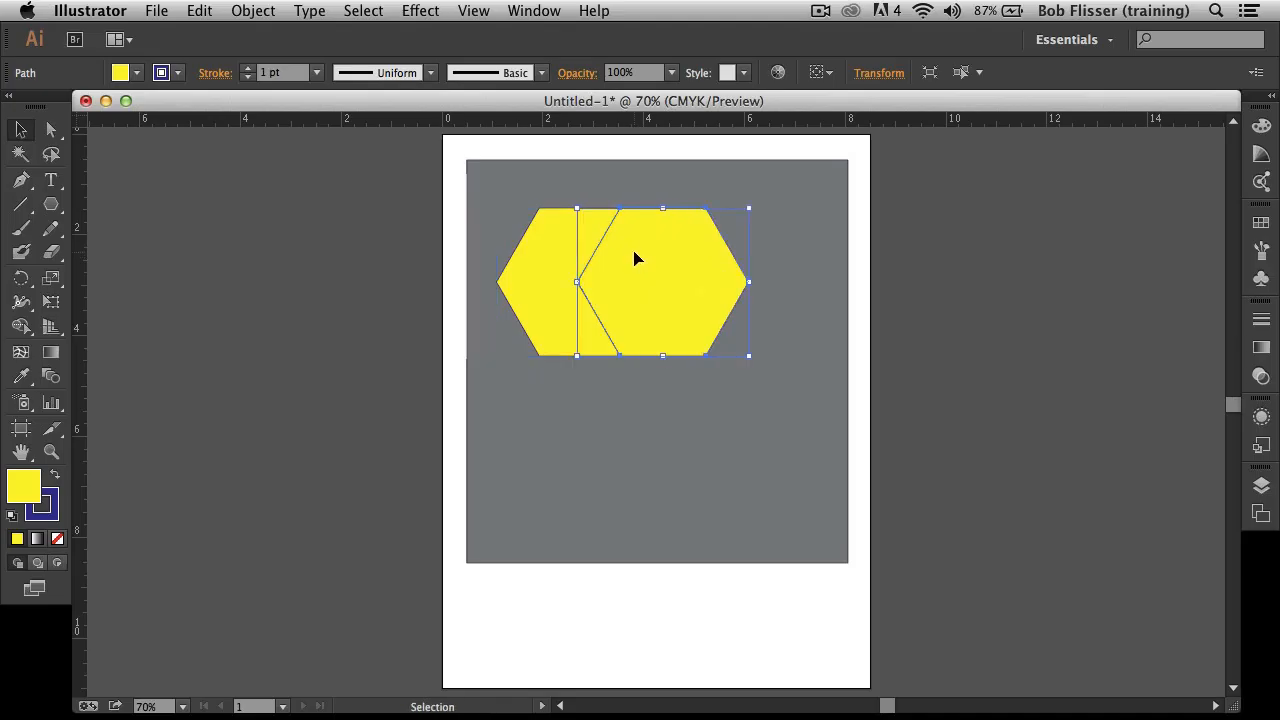
pyautogui.click(137, 75)
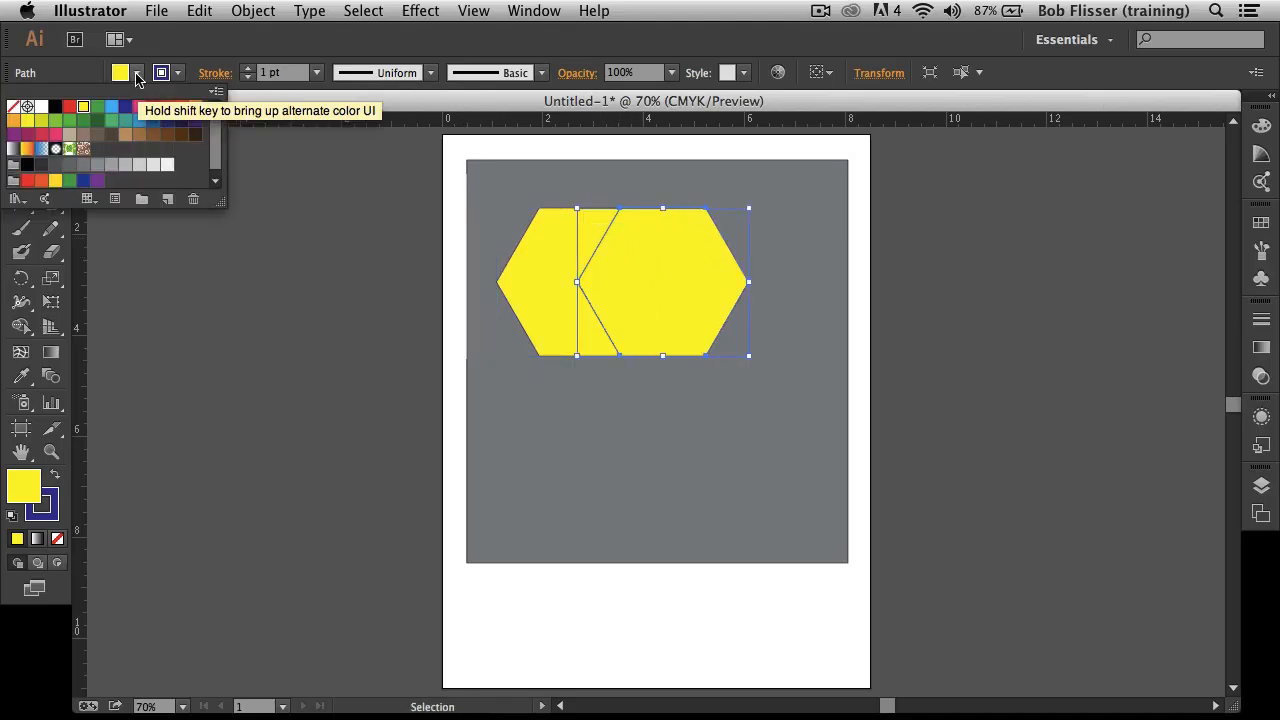
pyautogui.click(99, 110)
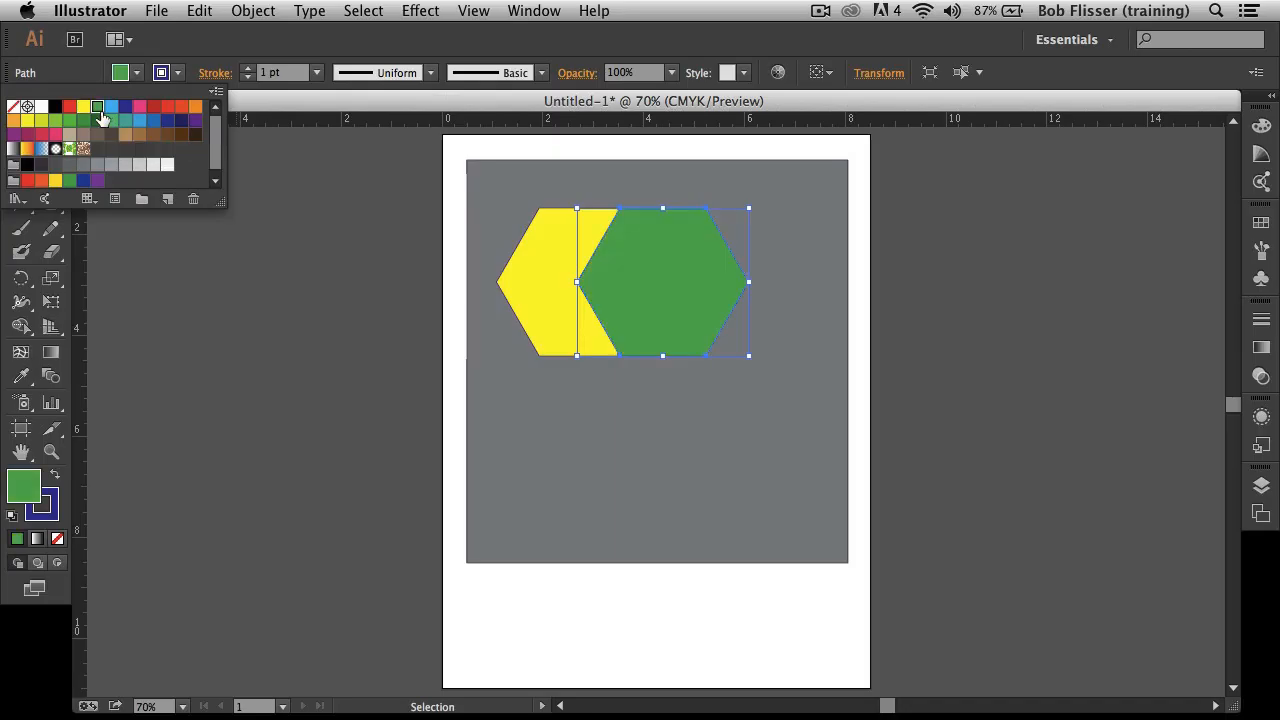
pyautogui.click(180, 74)
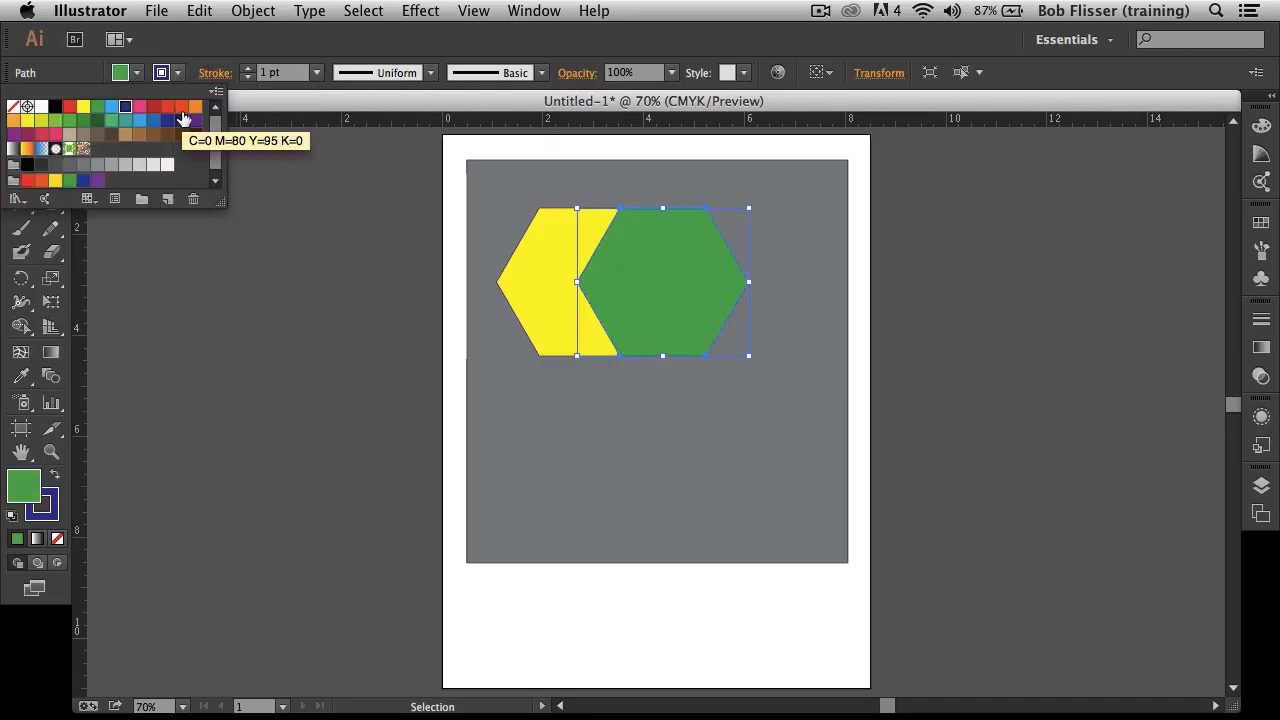
pyautogui.click(181, 106)
pyautogui.click(316, 74)
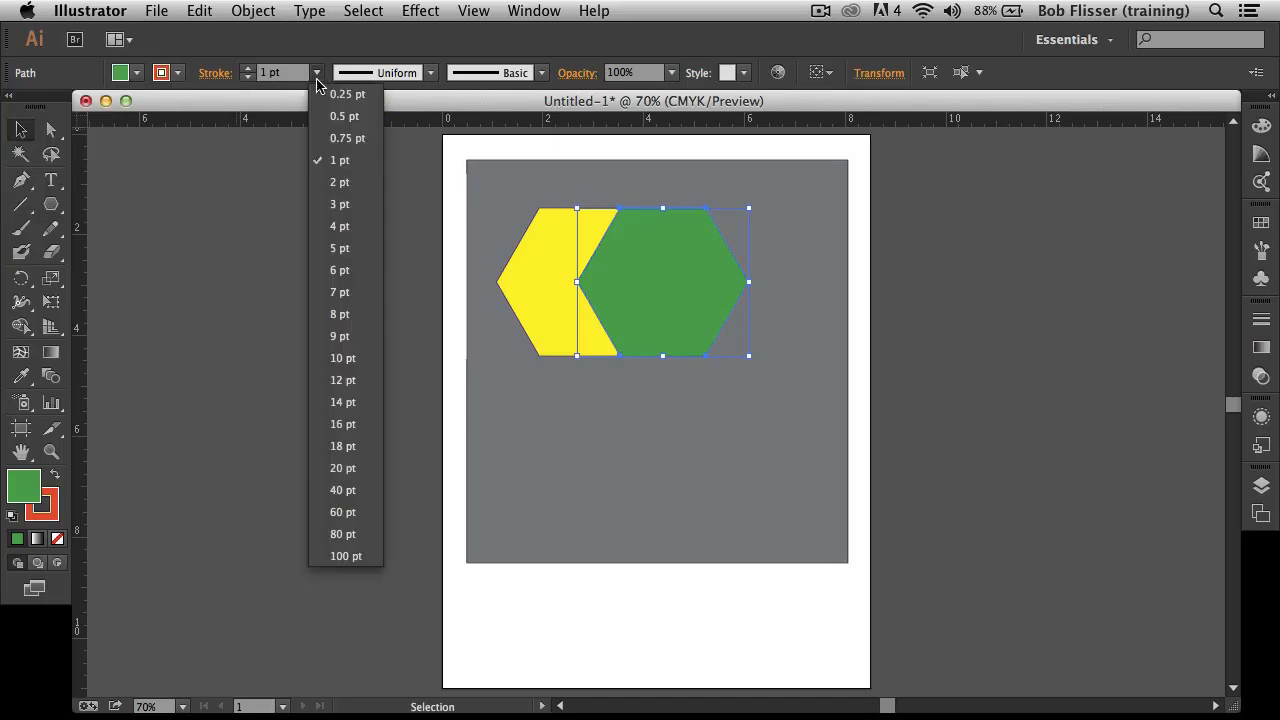
pyautogui.click(341, 314)
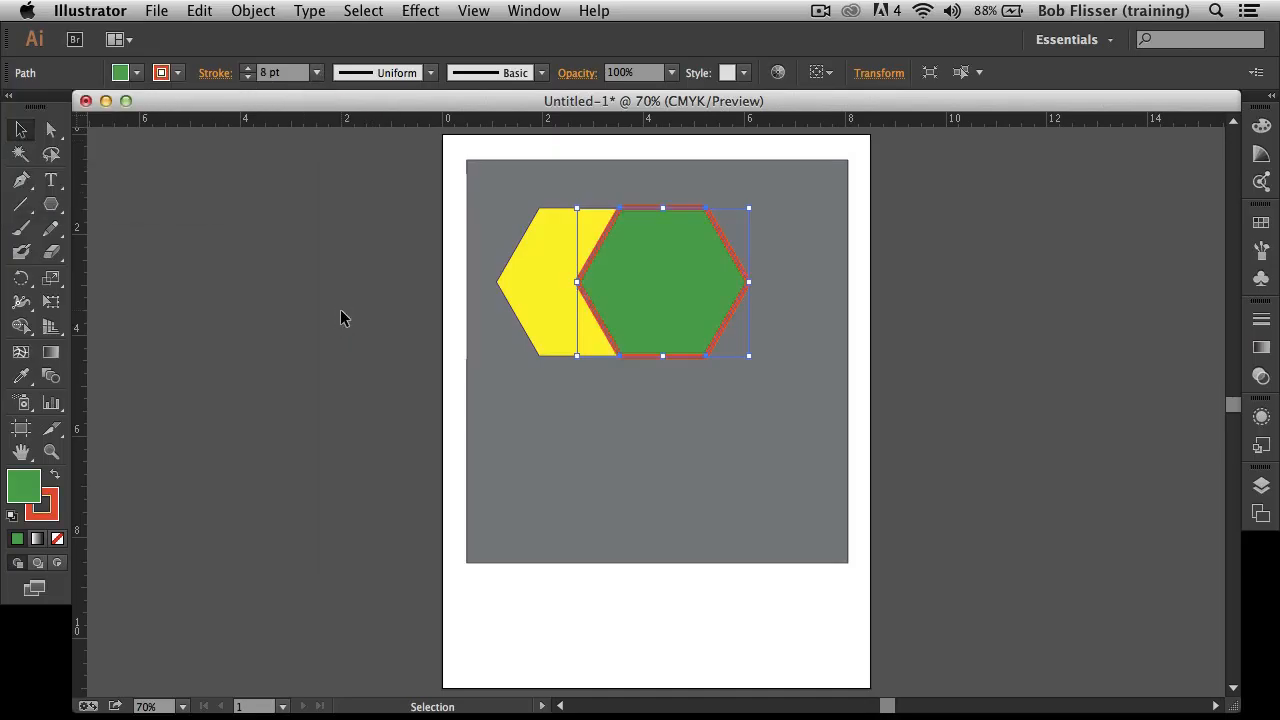
pyautogui.click(386, 390)
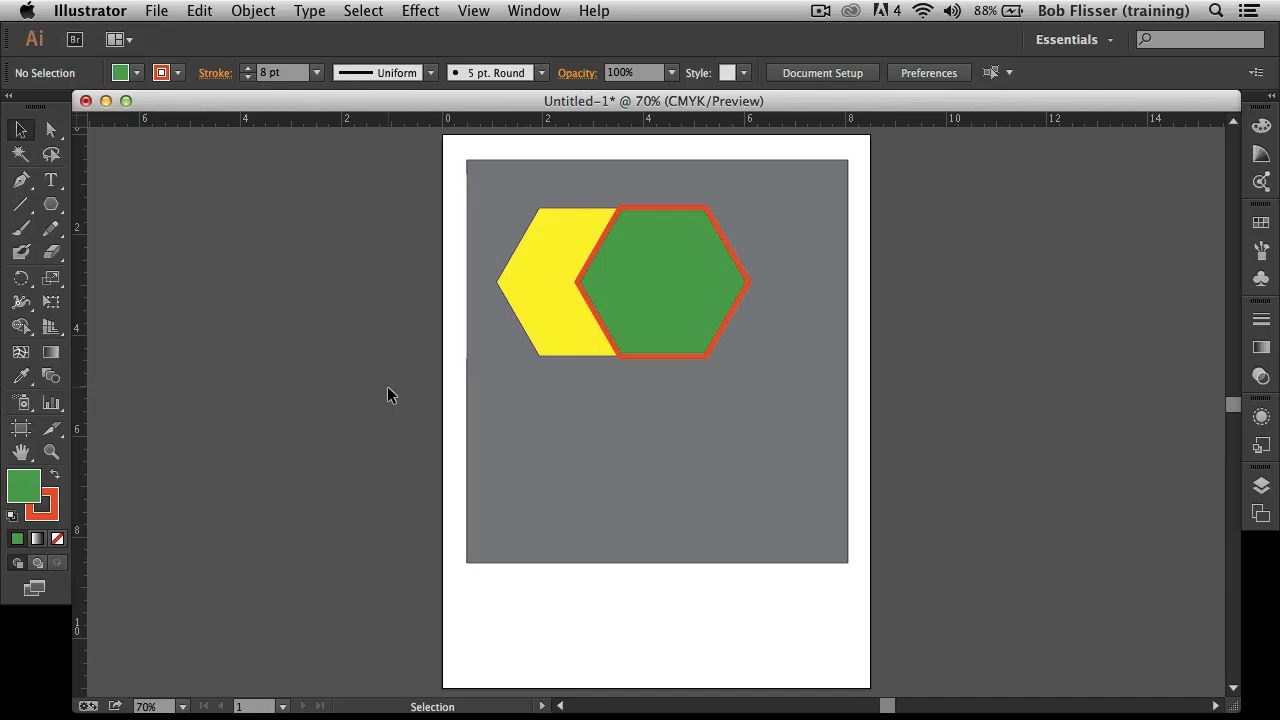
# Step: Select both overlapping hexagons together
pyautogui.press('super+equal')
pyautogui.press('super+equal')
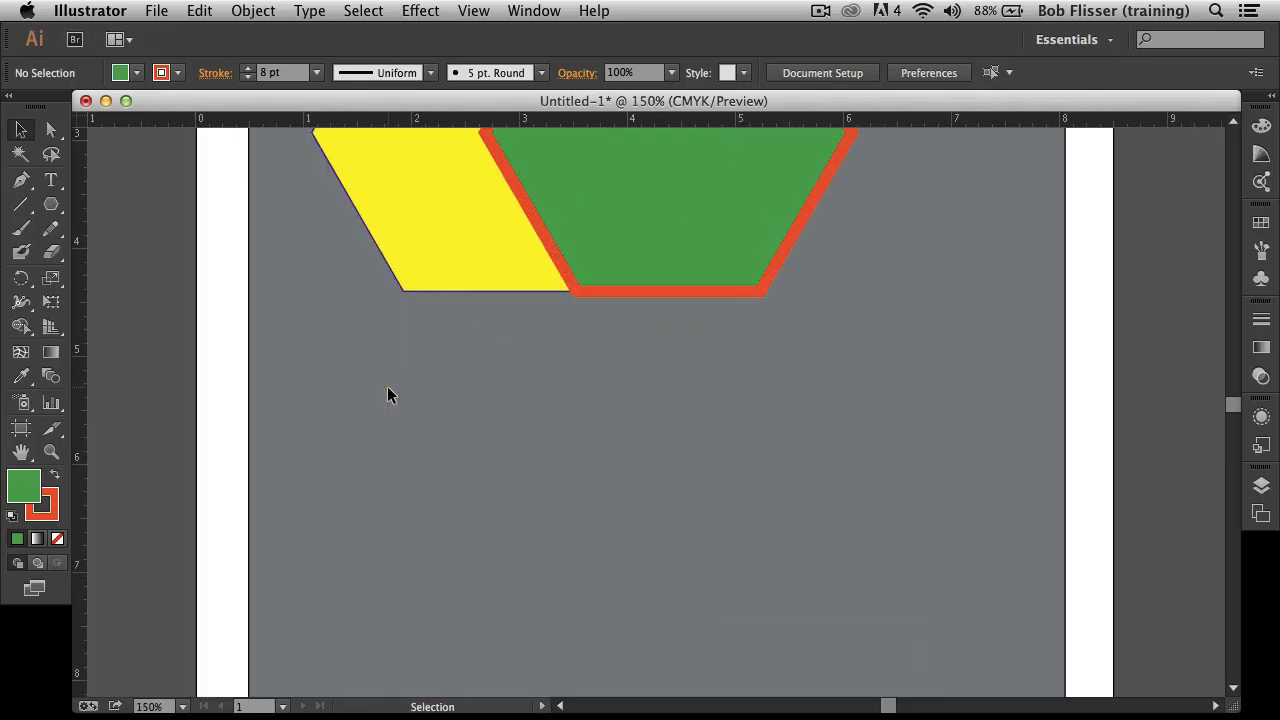
pyautogui.scroll(2, 878, 486)
pyautogui.scroll(5, 879, 490)
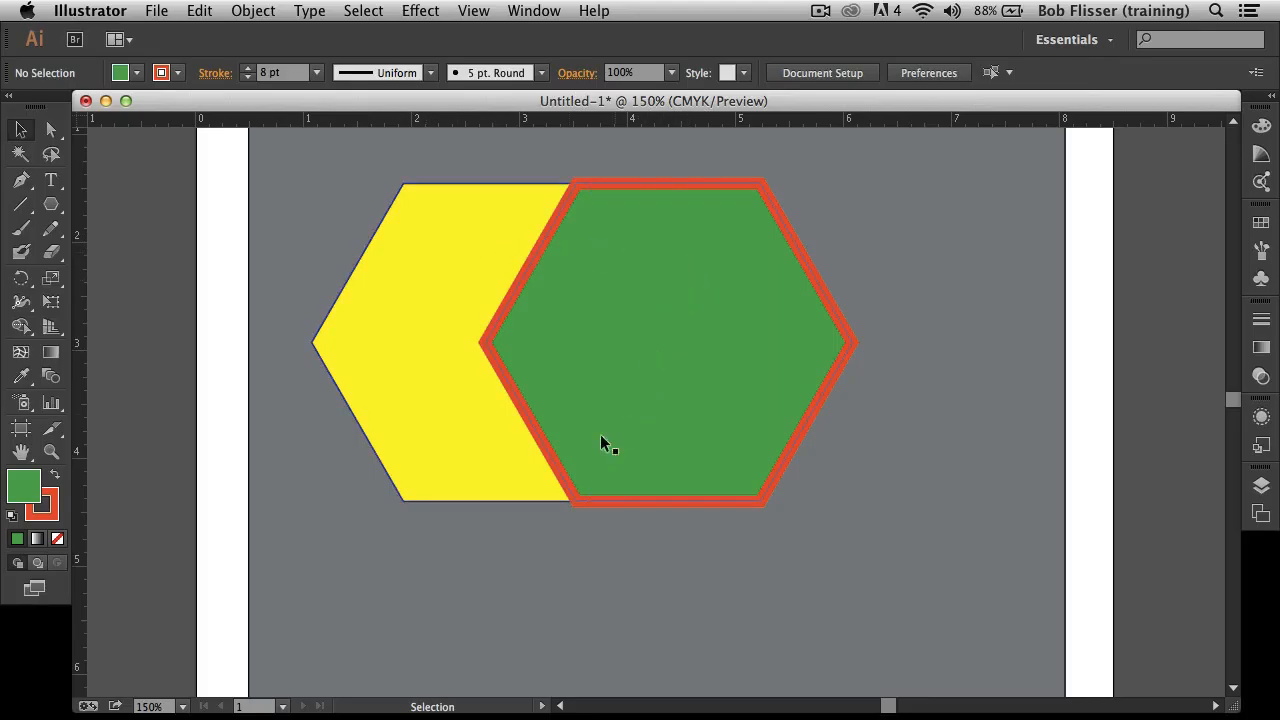
pyautogui.moveTo(444, 502); pyautogui.dragTo(660, 433)
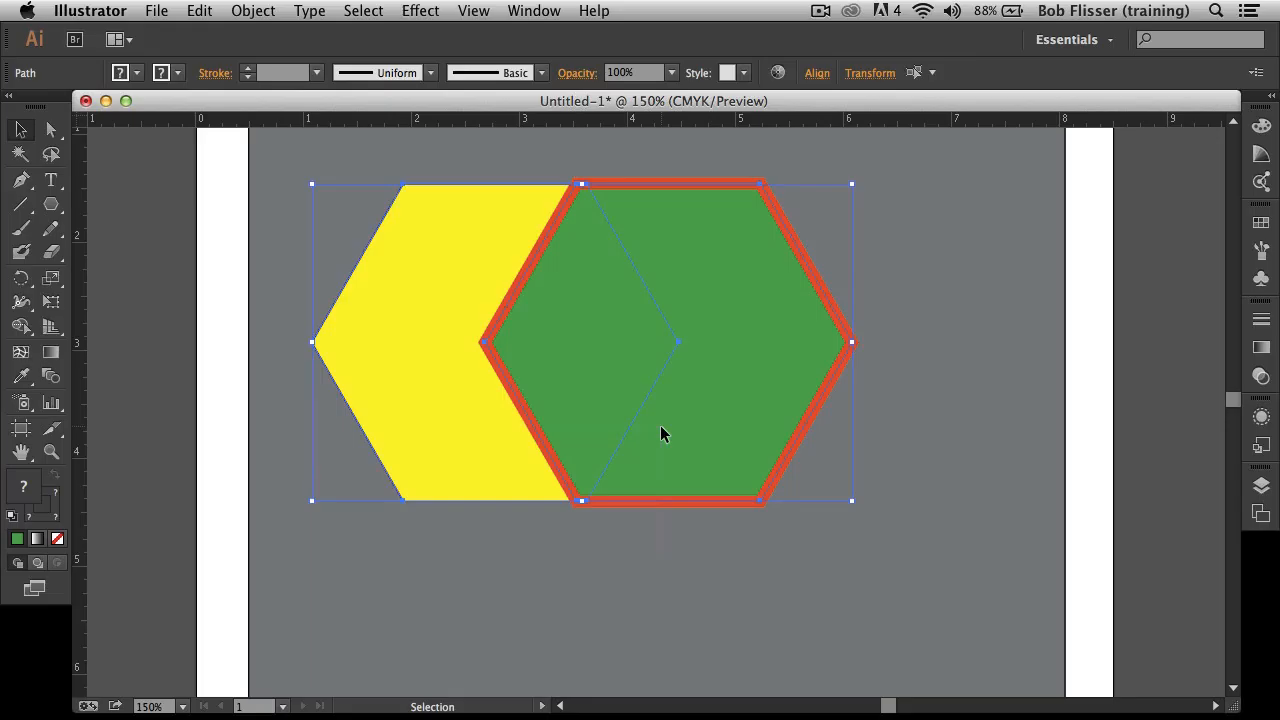
# Step: Merge the yellow area with the overlapping area using the Shape Builder, and undo the merge
pyautogui.click(22, 327)
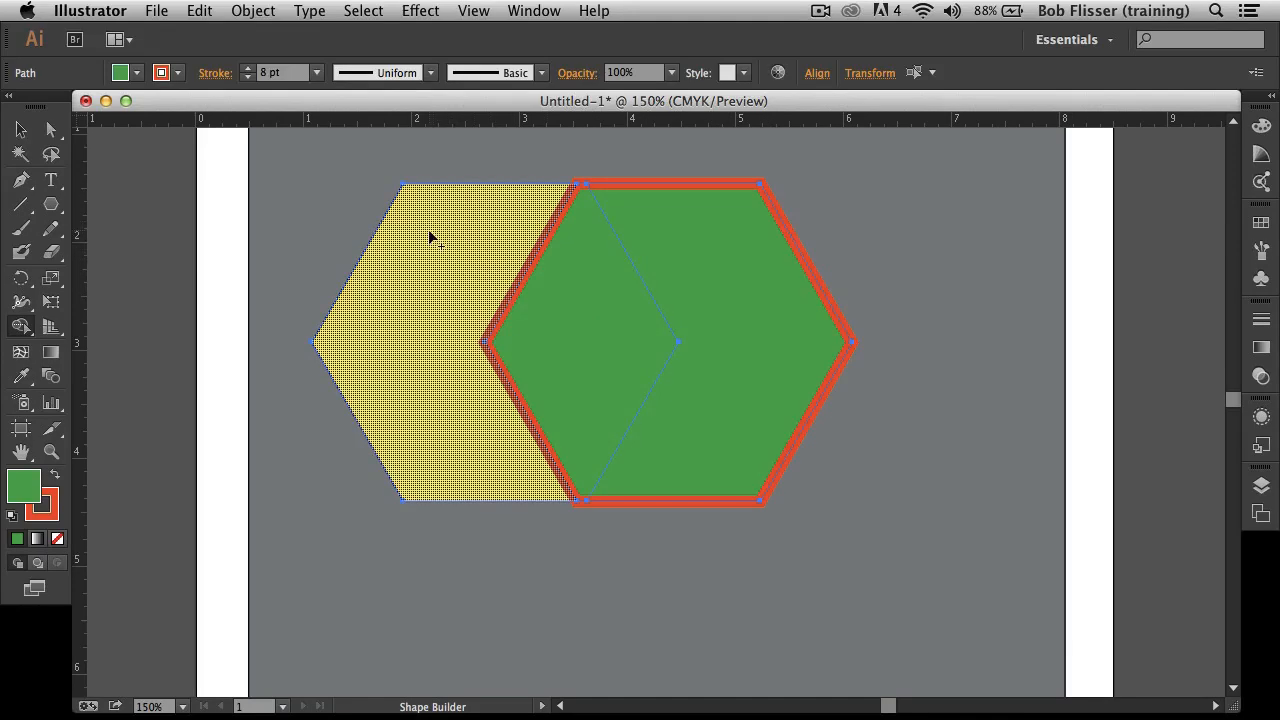
pyautogui.moveTo(429, 232)
pyautogui.mouseDown()
pyautogui.moveTo(579, 316)
pyautogui.moveTo(589, 279)
pyautogui.moveTo(595, 313)
pyautogui.mouseUp()
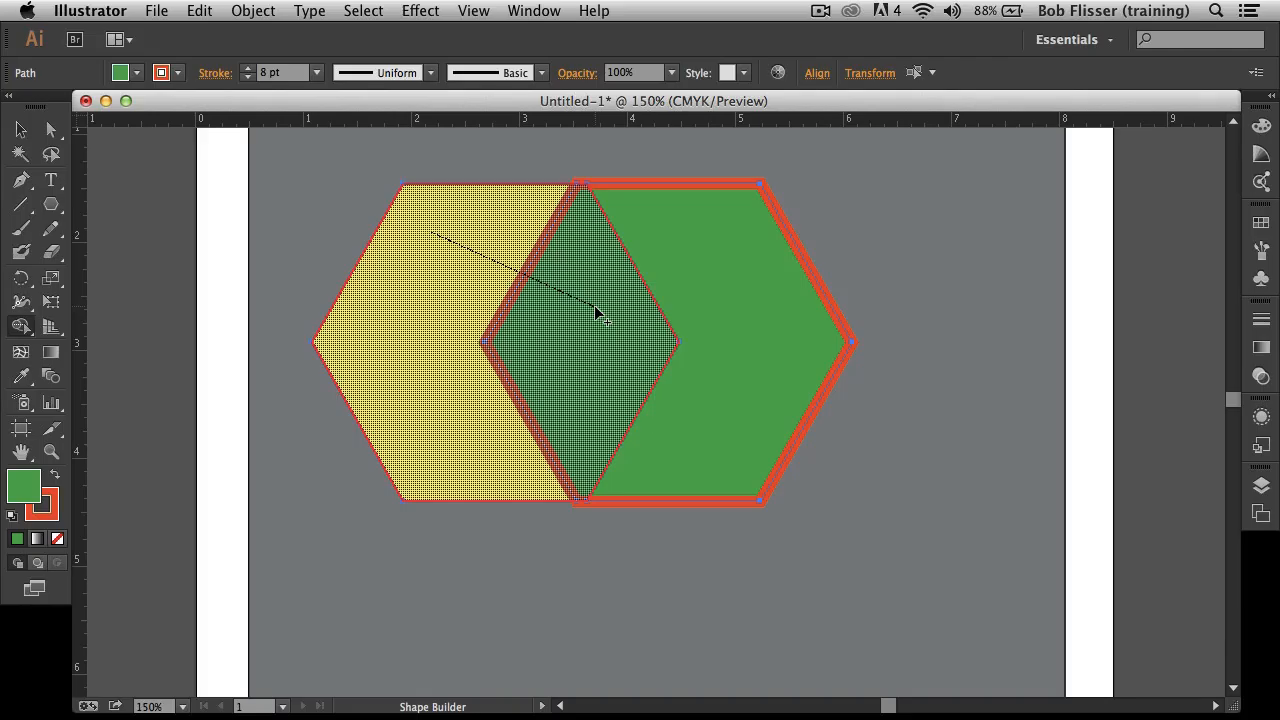
pyautogui.moveTo(595, 313); pyautogui.dragTo(595, 313)
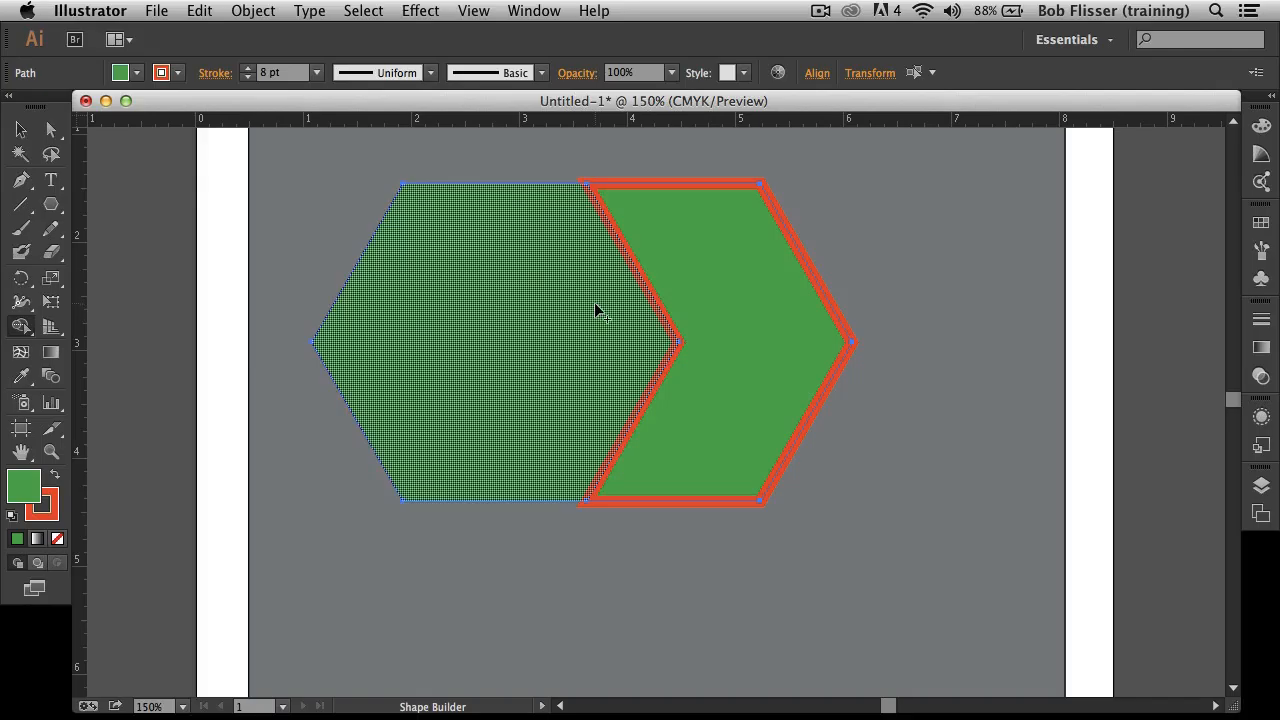
pyautogui.click(20, 130)
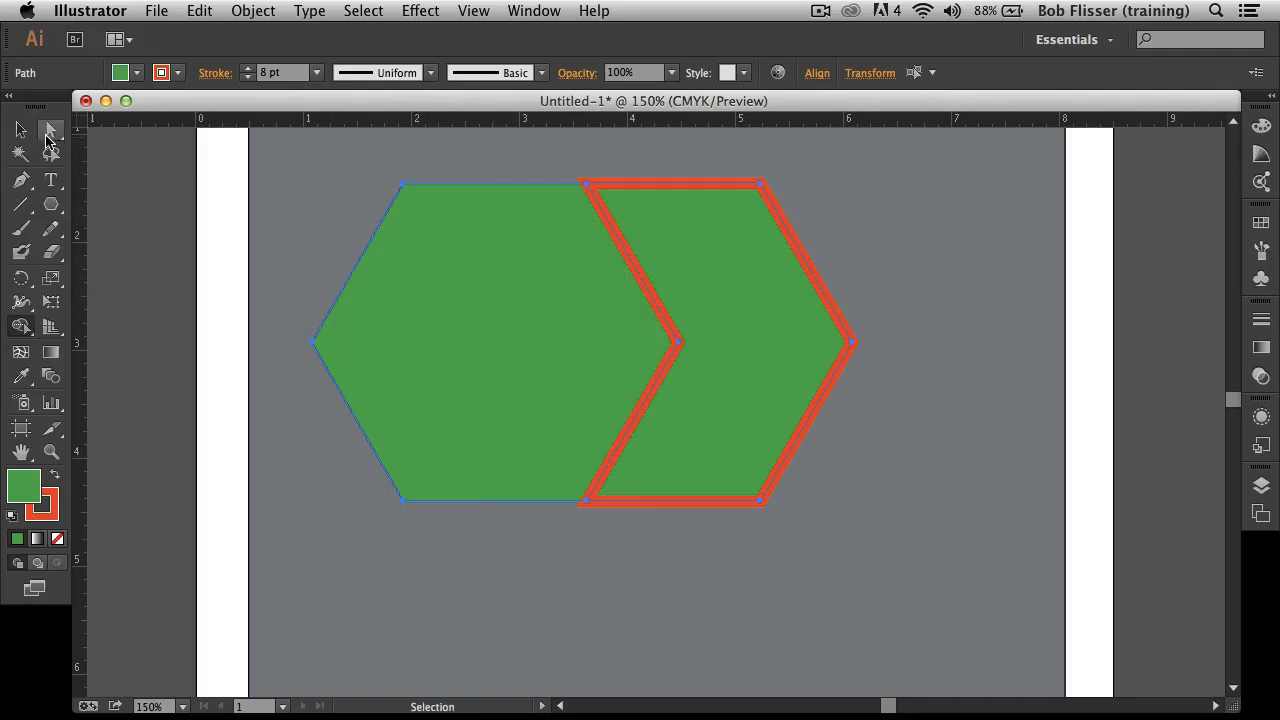
pyautogui.click(135, 240)
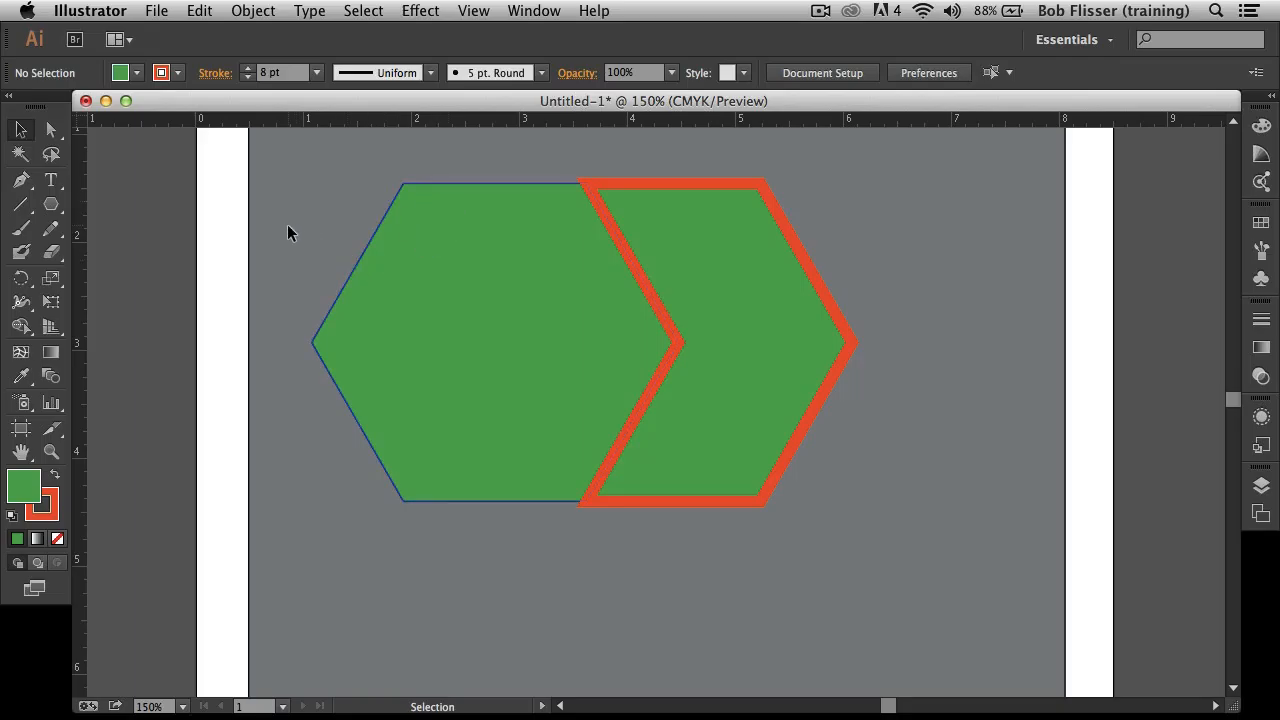
pyautogui.press('super+z')
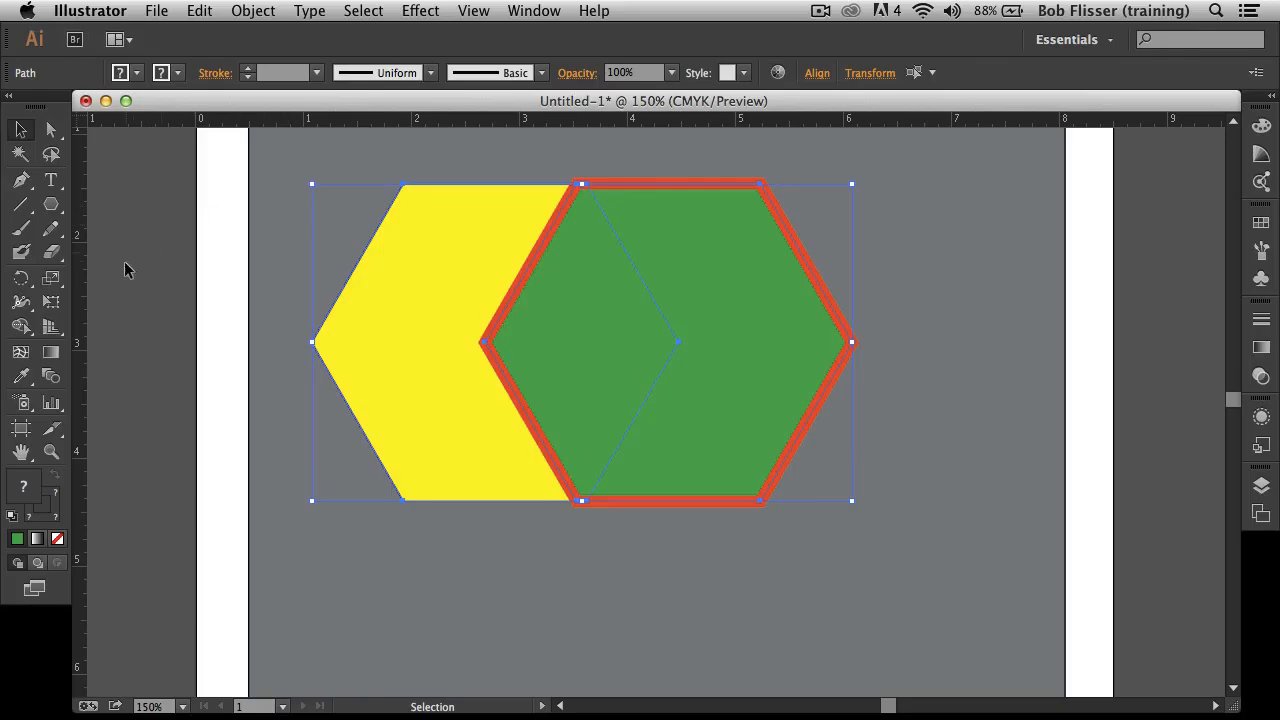
# Step: Merge all three regions across both hexagons into one green shape using the Shape Builder, and undo the merge
pyautogui.click(17, 333)
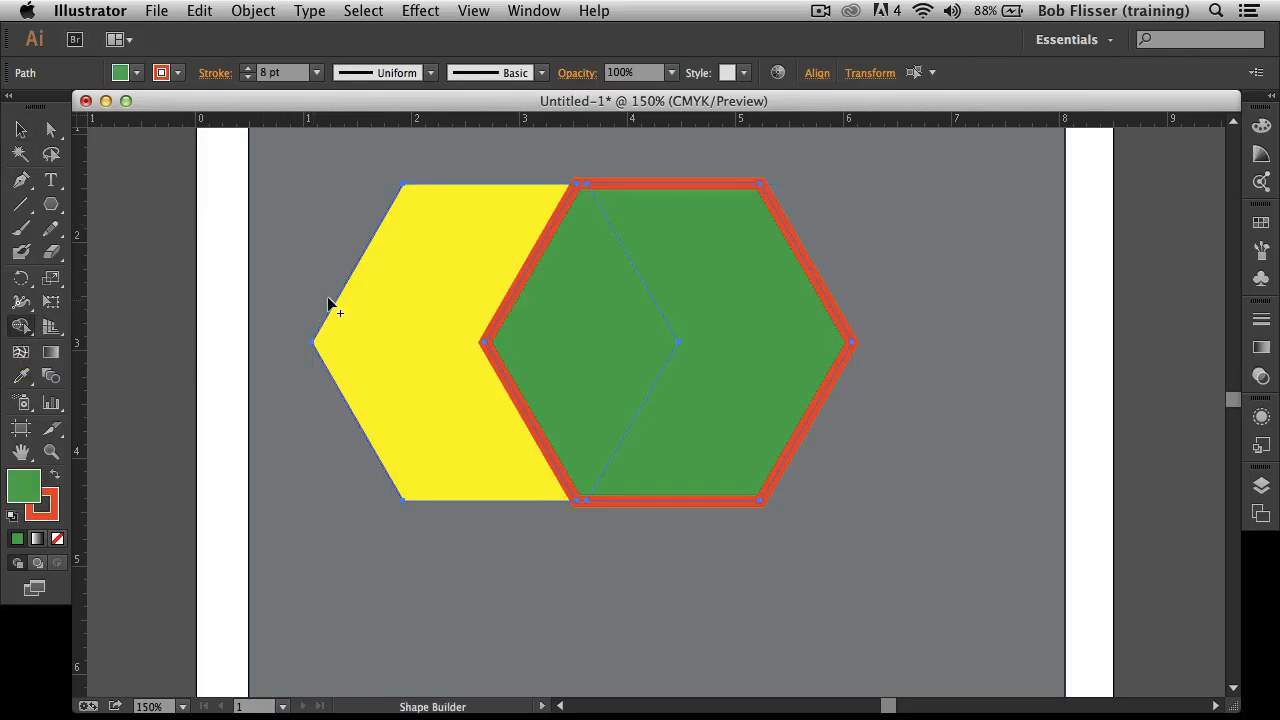
pyautogui.moveTo(410, 285); pyautogui.dragTo(729, 293)
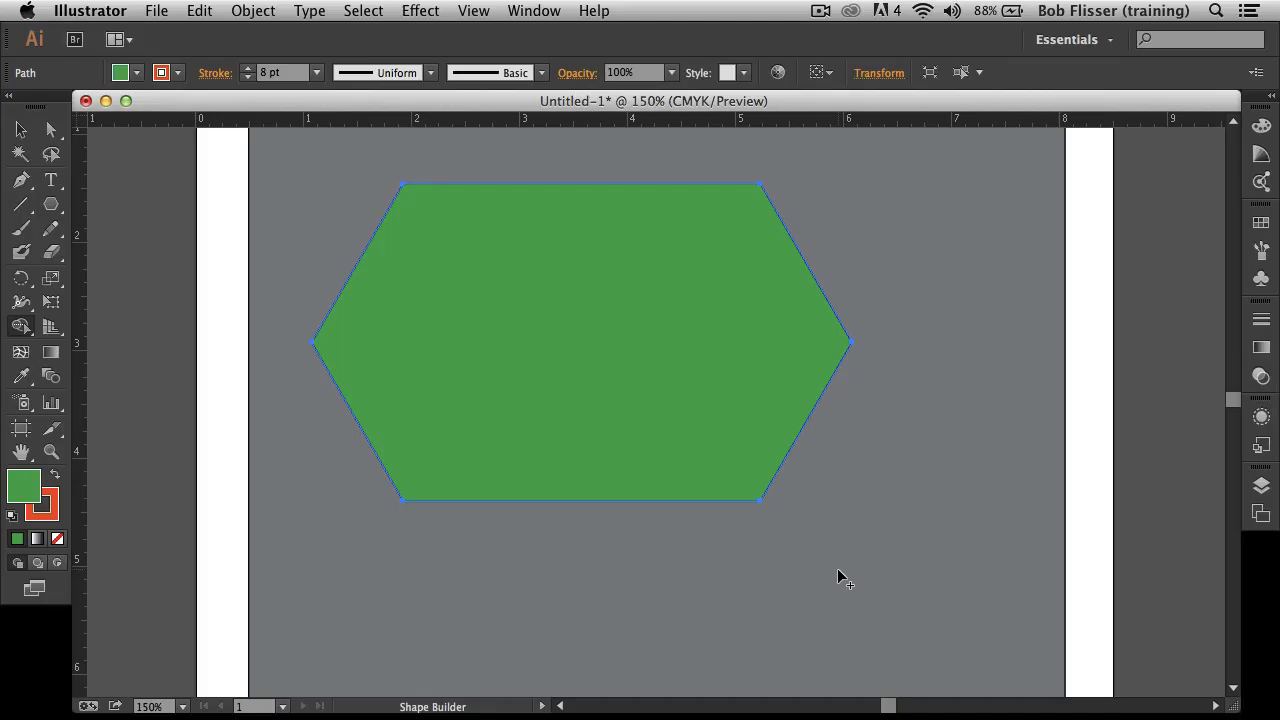
pyautogui.press('super')
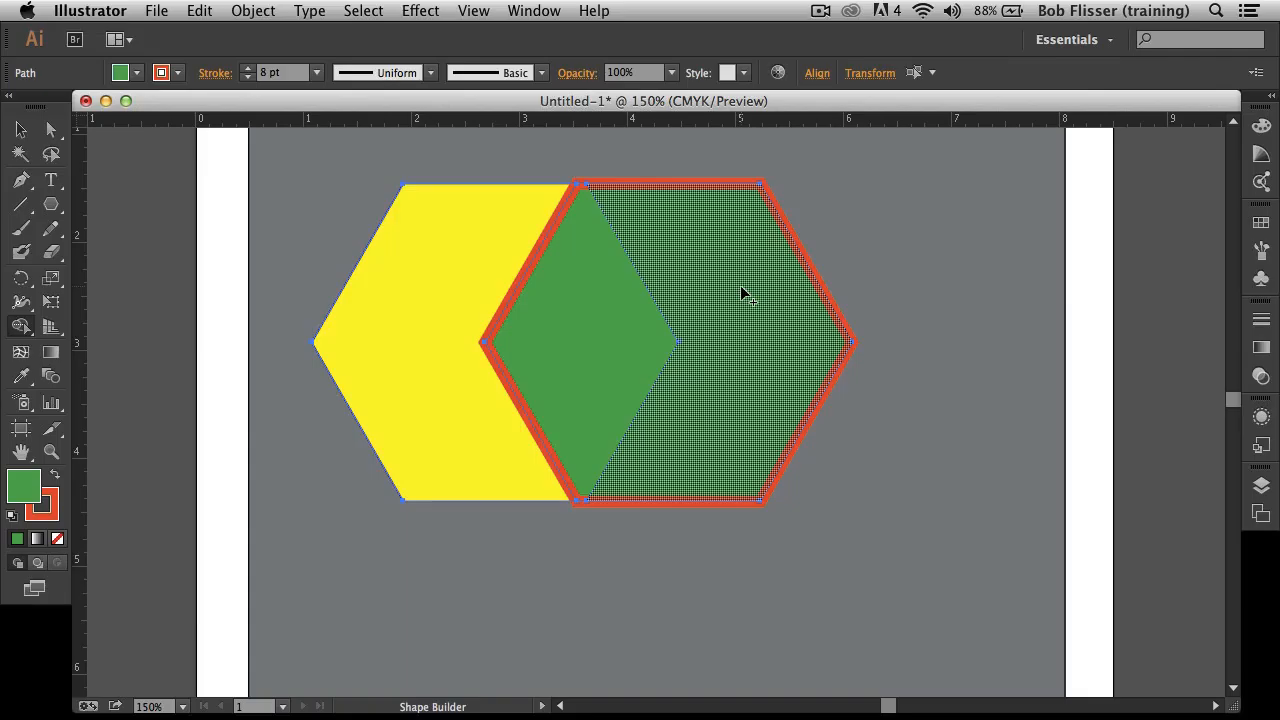
# Step: Merge the green area with the overlap using the Shape Builder, pull the yellow piece away from the hexagon, and undo both changes
pyautogui.moveTo(743, 292); pyautogui.dragTo(596, 305)
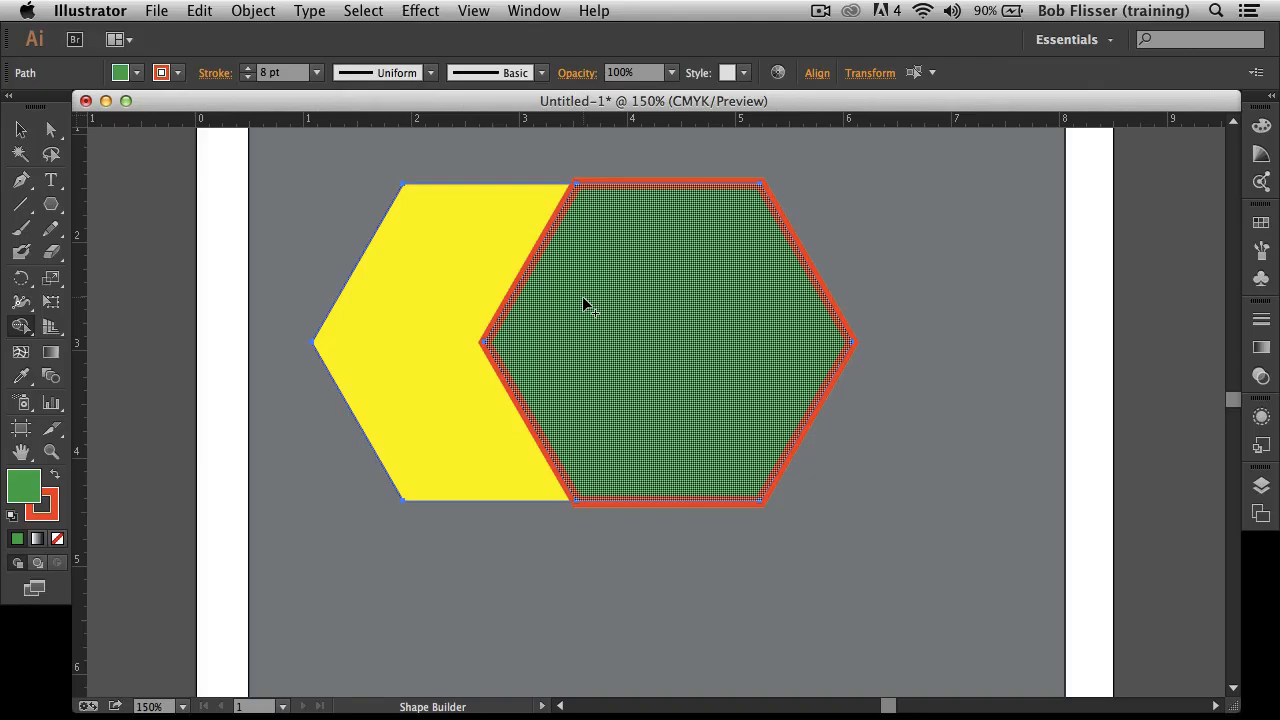
pyautogui.click(22, 133)
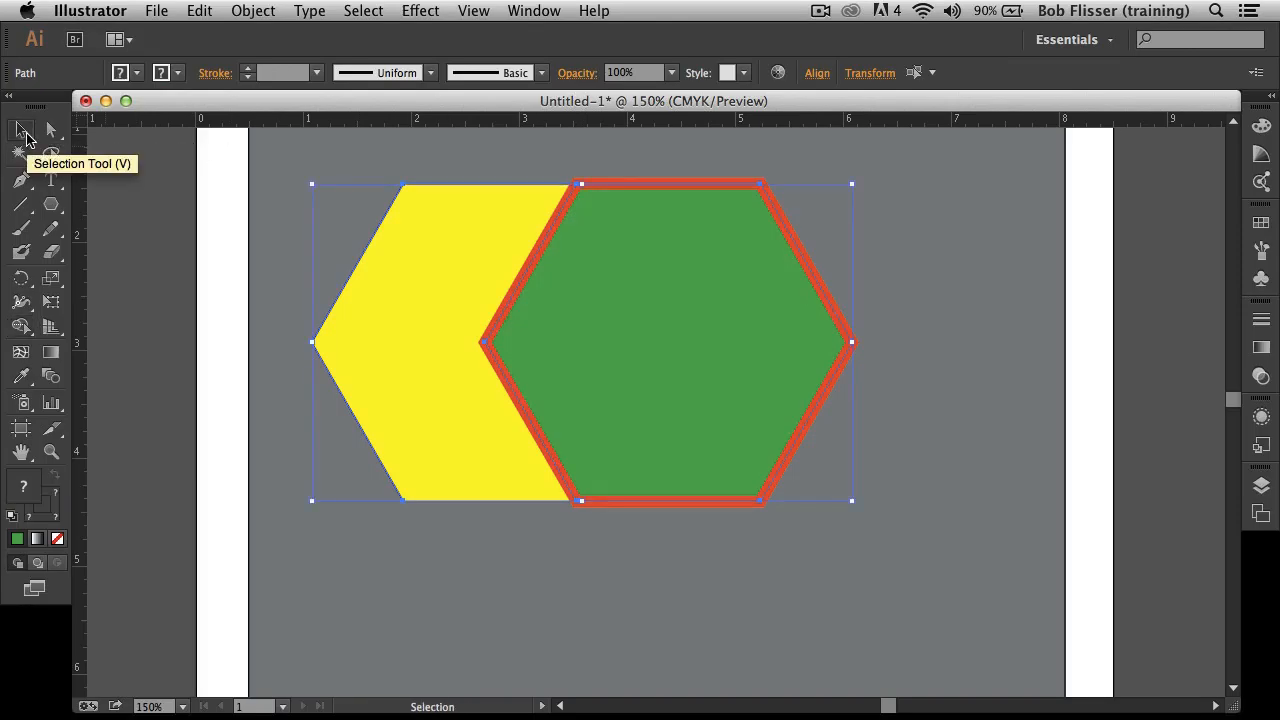
pyautogui.click(483, 603)
pyautogui.click(452, 460)
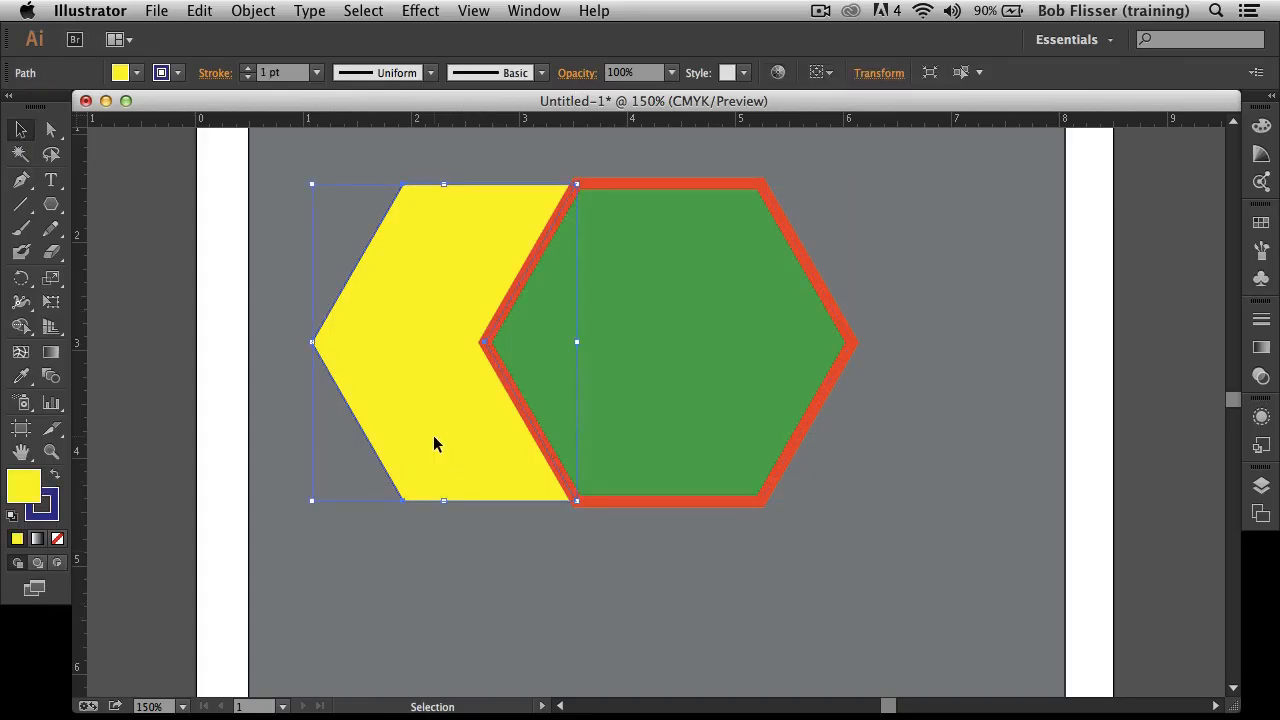
pyautogui.moveTo(433, 443); pyautogui.dragTo(377, 438)
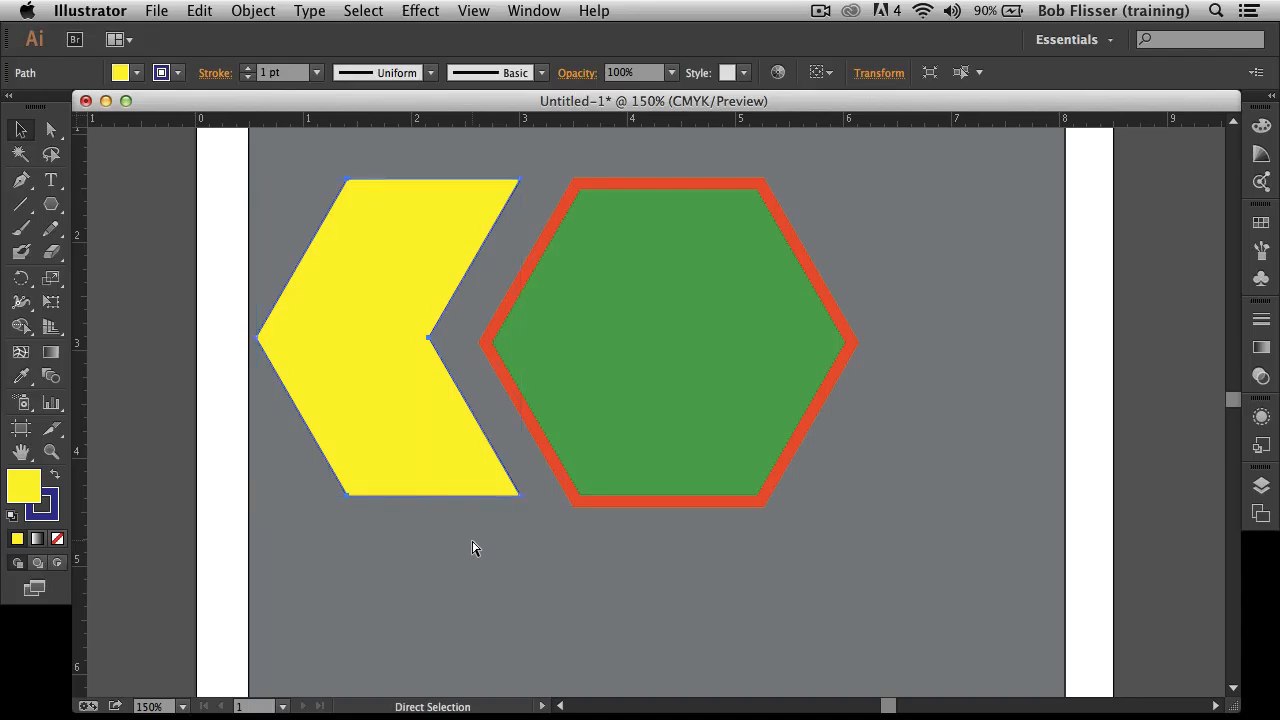
pyautogui.press('super+z')
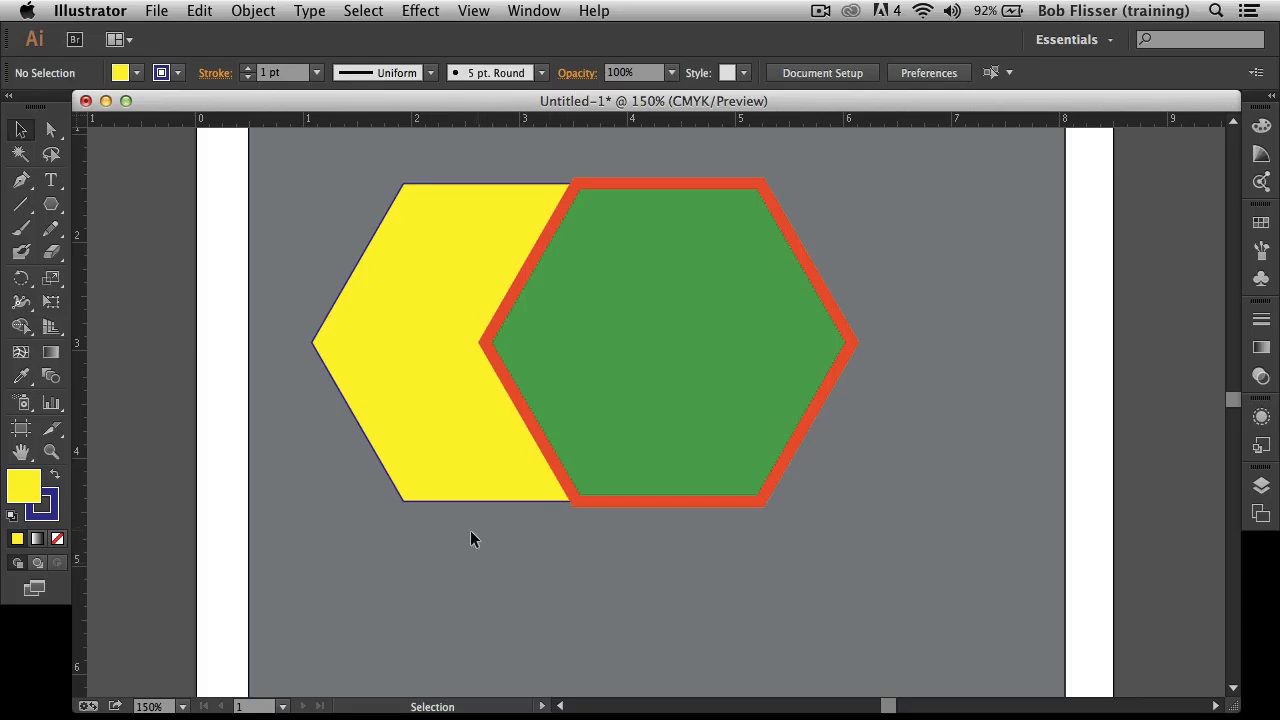
# Step: Select both hexagons, delete their overlapping region with the Shape Builder, and undo the deletion
pyautogui.moveTo(441, 557); pyautogui.dragTo(718, 363)
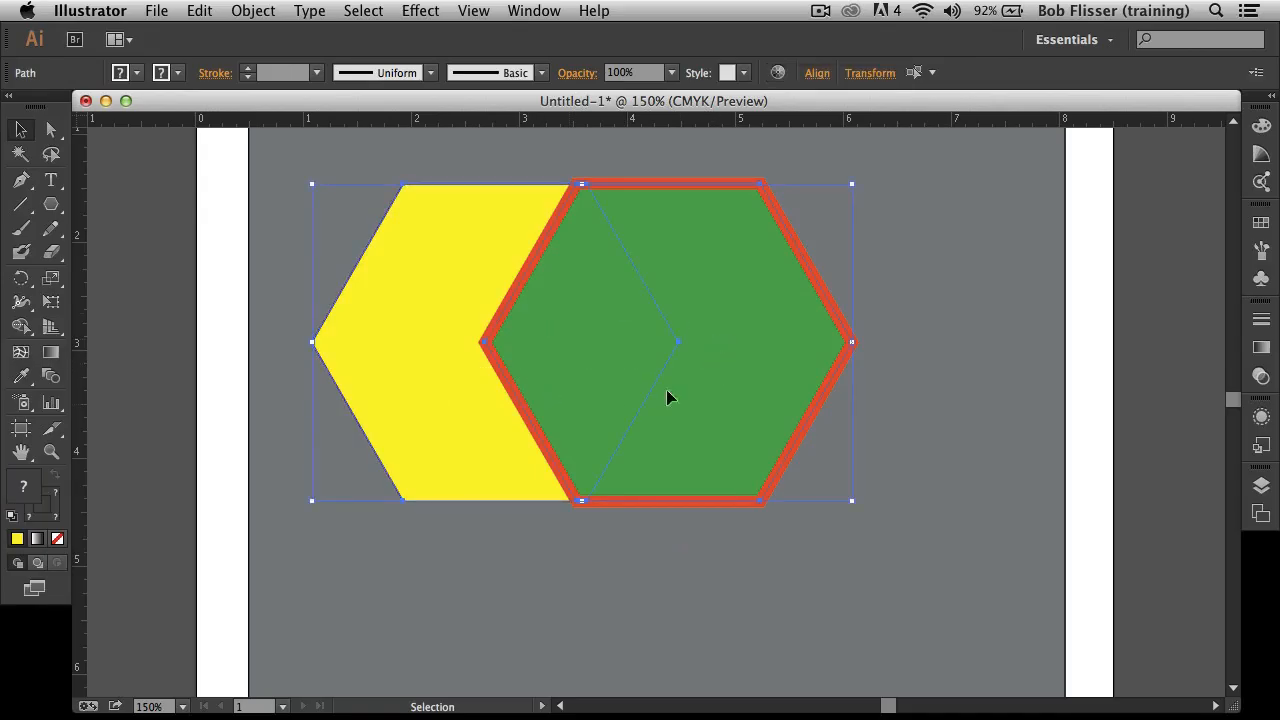
pyautogui.click(20, 327)
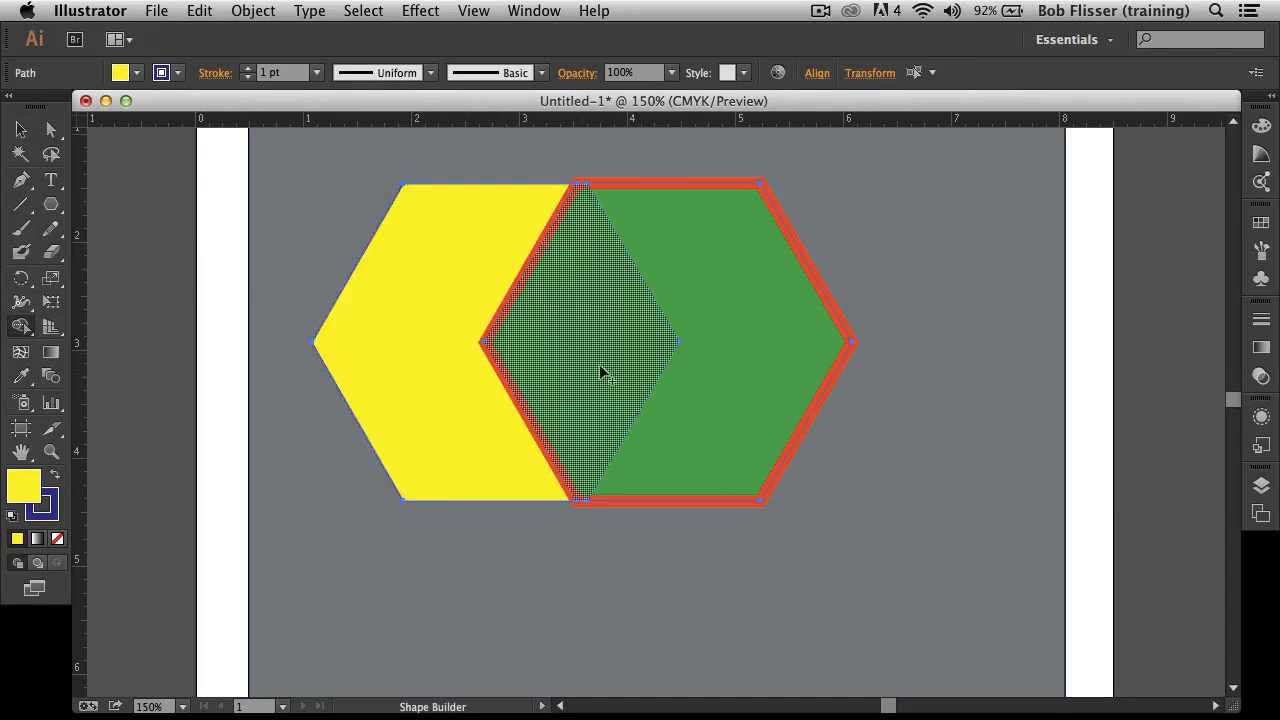
pyautogui.keyDown('alt'); pyautogui.click(570, 312); pyautogui.keyUp('alt')
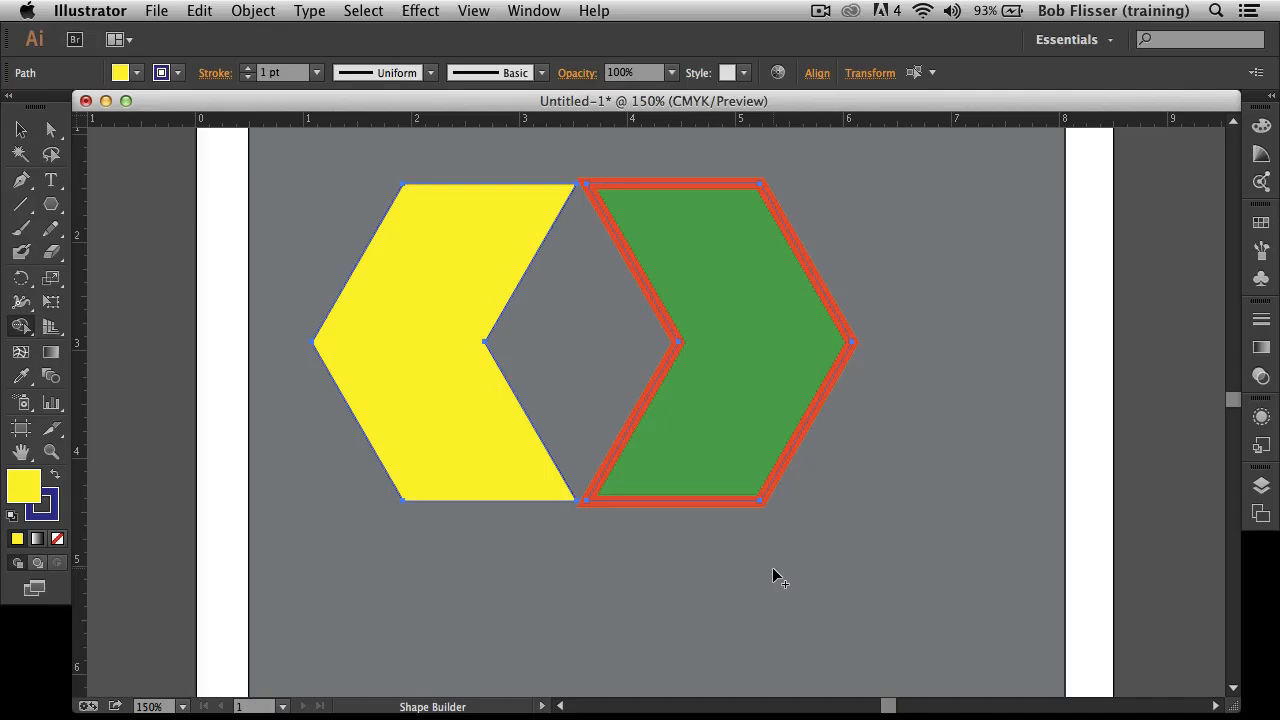
pyautogui.press('super+z')
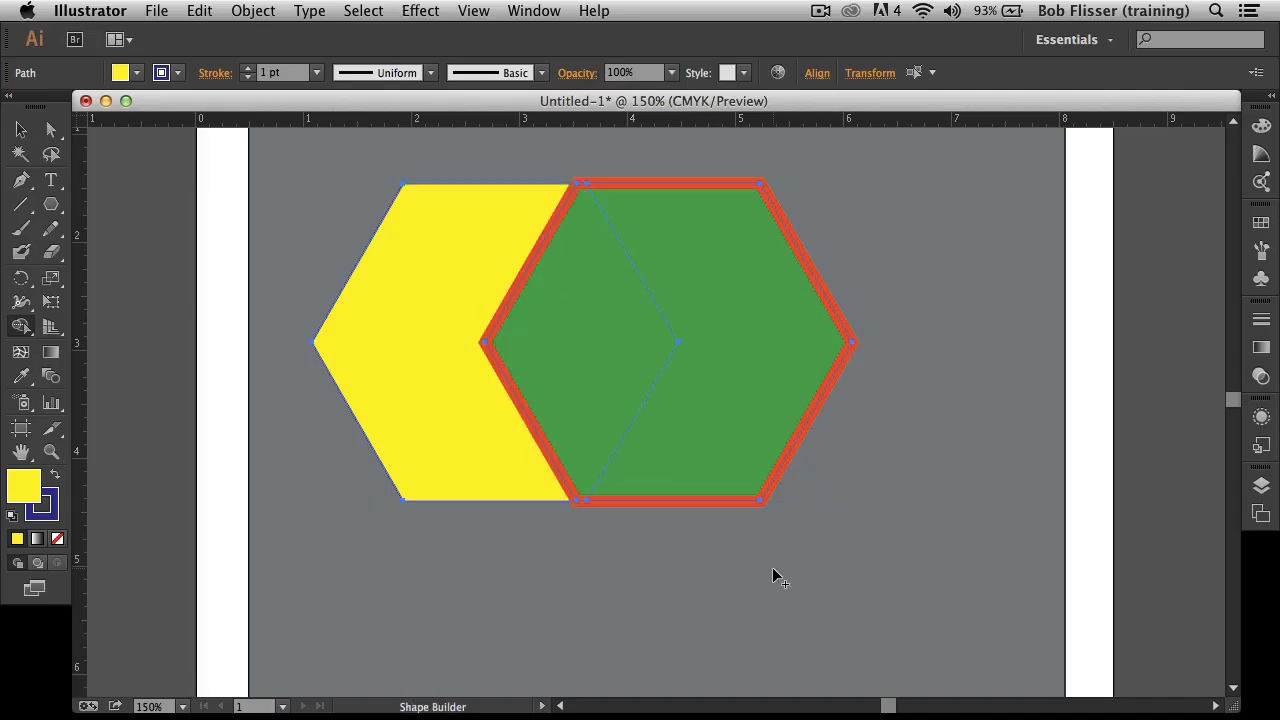
# Step: Deselect everything and set up the Ellipse tool with a light blue fill and a brown stroke
pyautogui.click(20, 130)
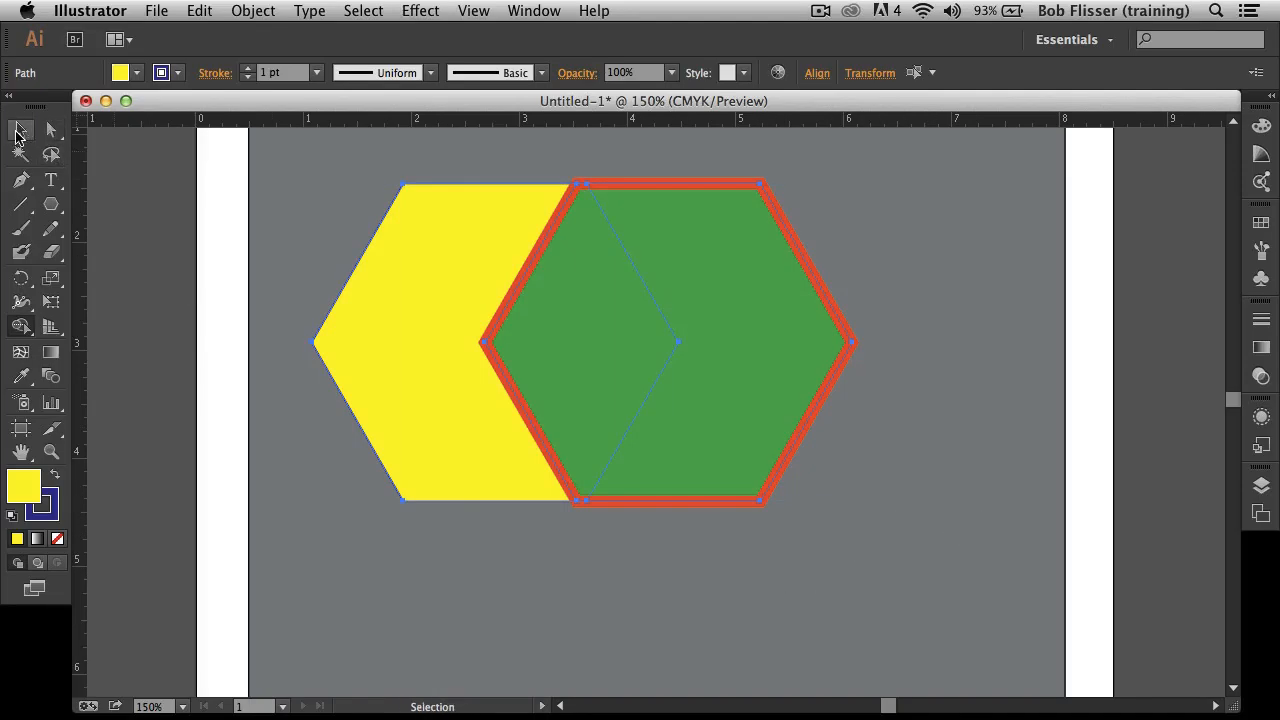
pyautogui.click(141, 261)
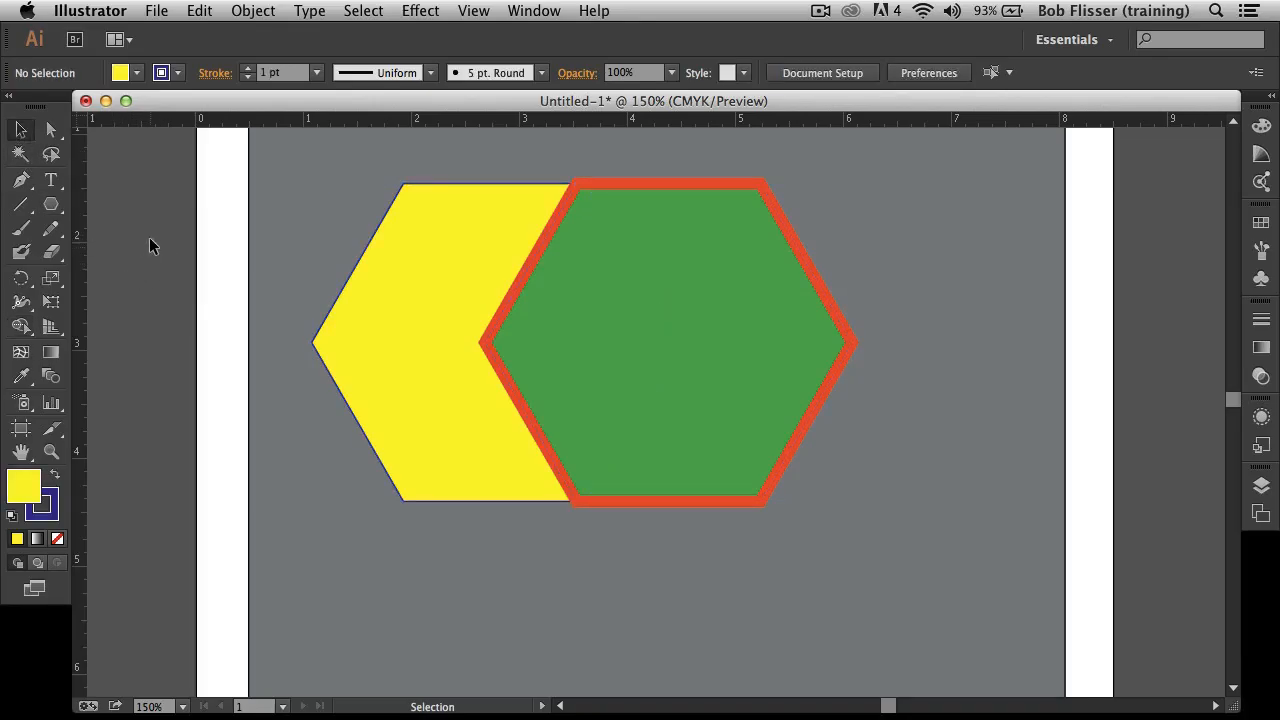
pyautogui.click(53, 208)
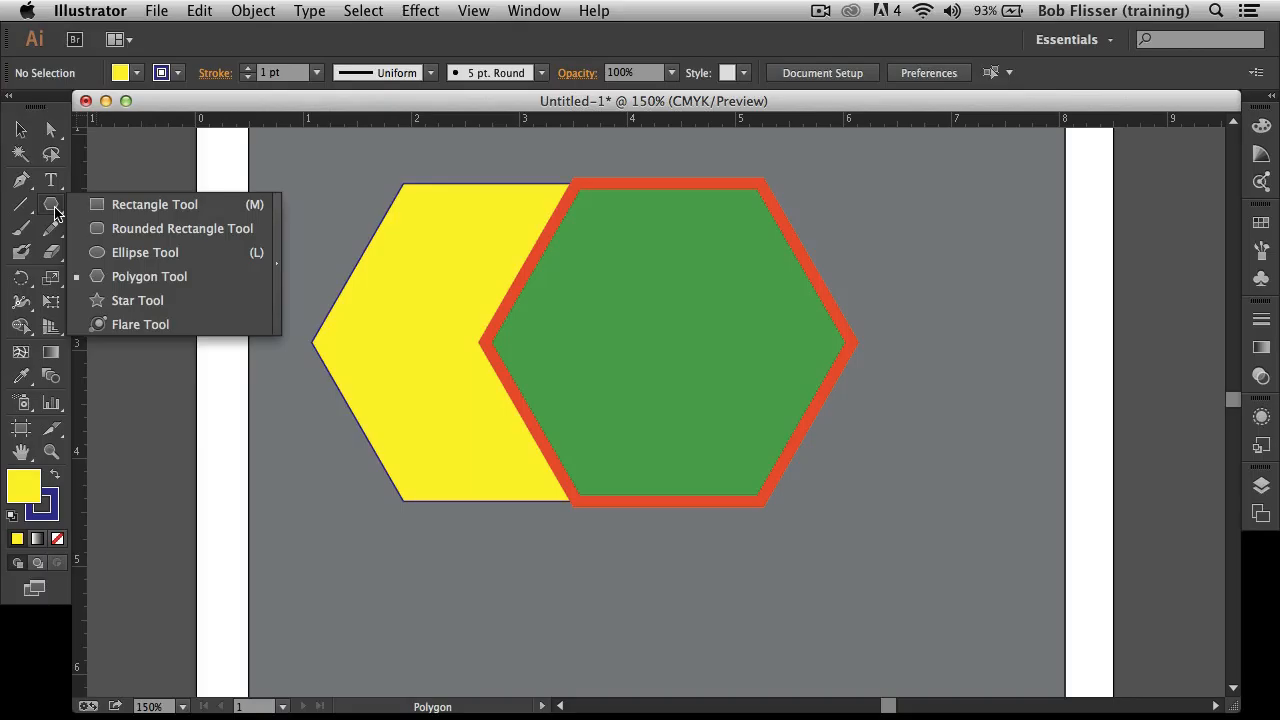
pyautogui.moveTo(55, 212); pyautogui.dragTo(148, 259)
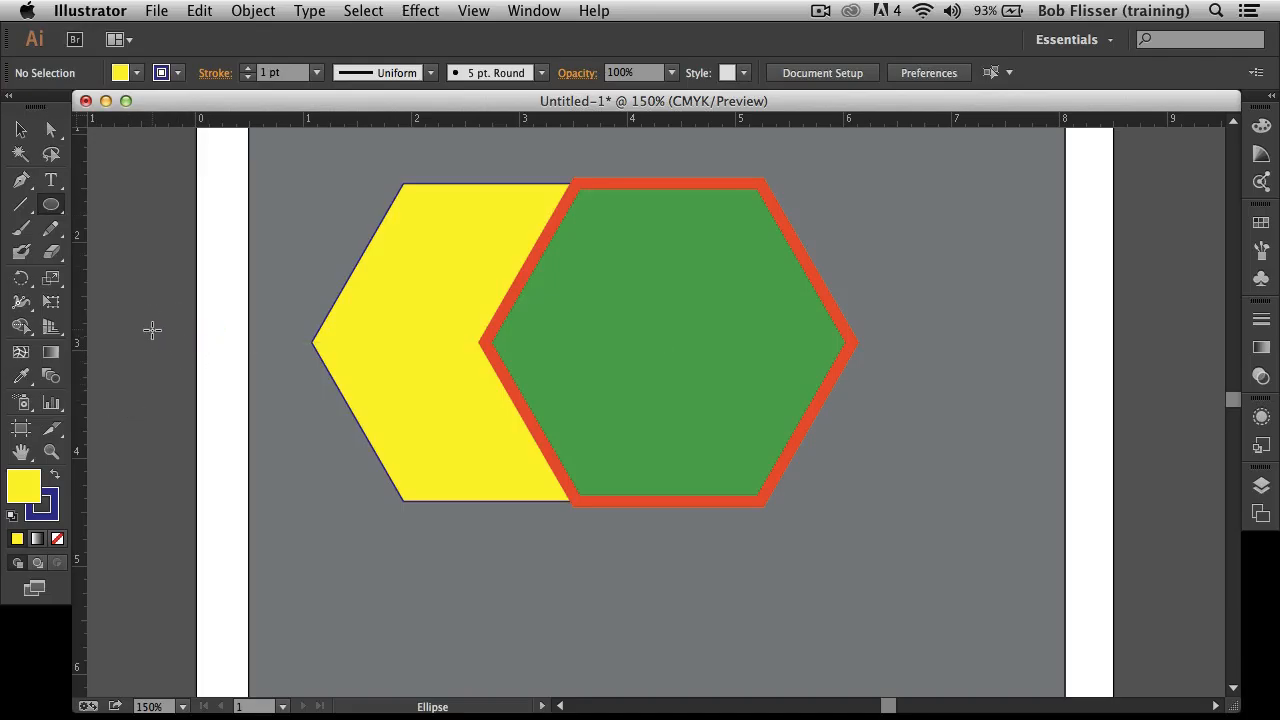
pyautogui.press('v')
pyautogui.click(139, 76)
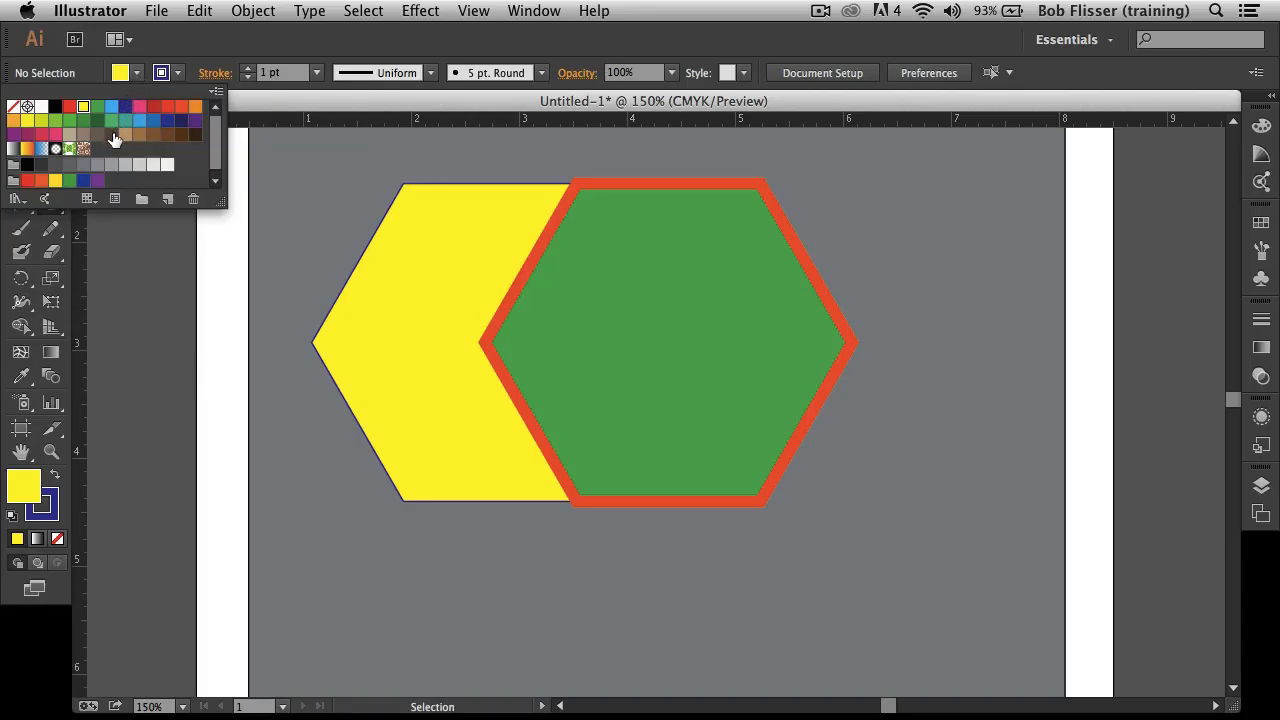
pyautogui.click(139, 120)
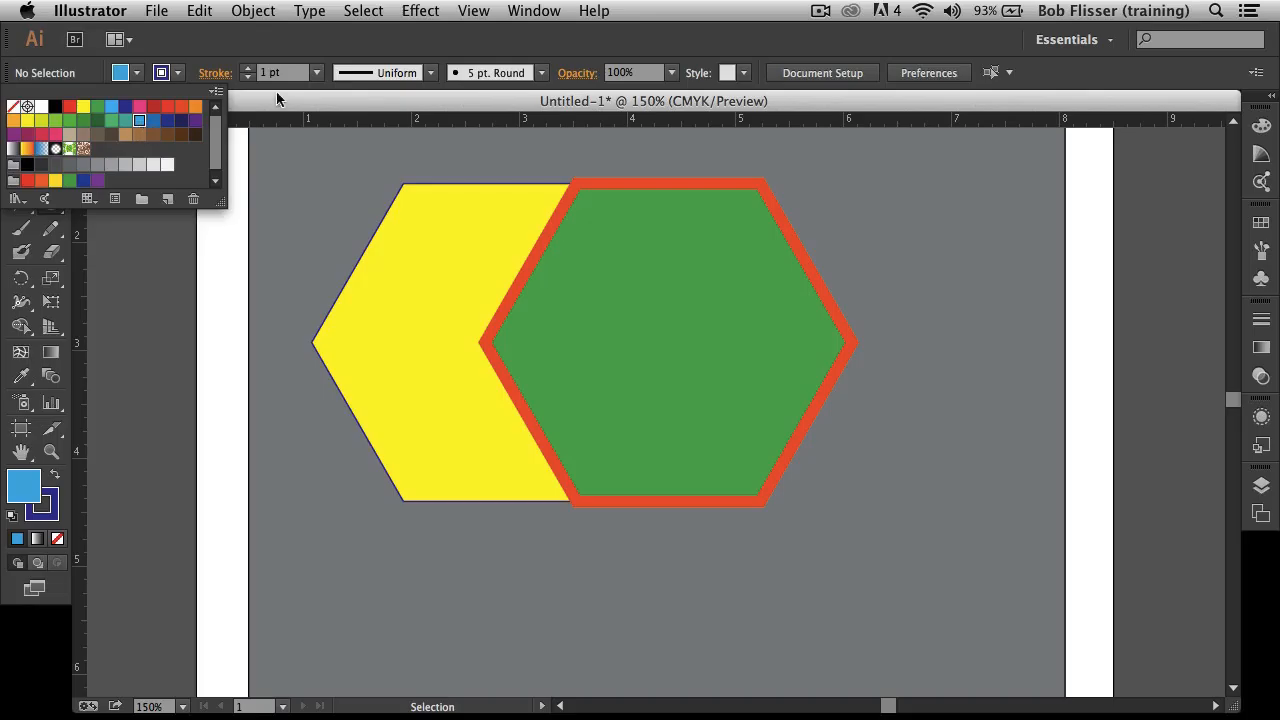
pyautogui.click(353, 45)
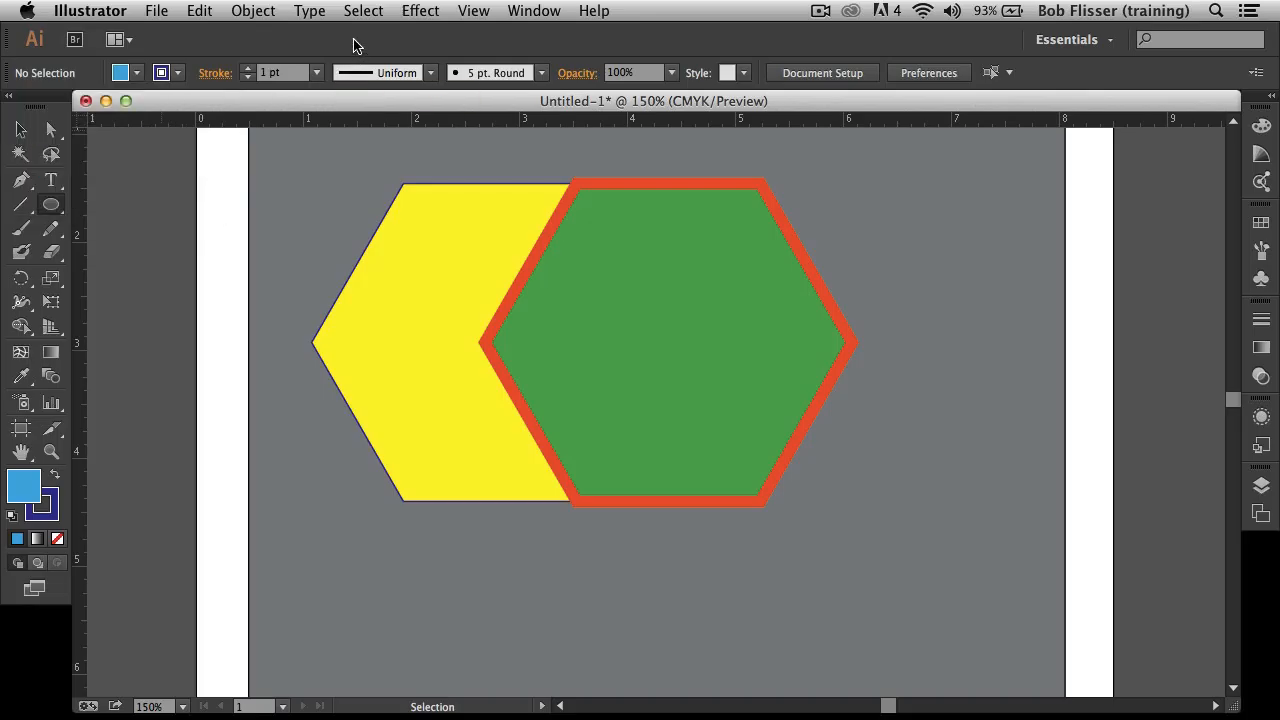
pyautogui.click(180, 75)
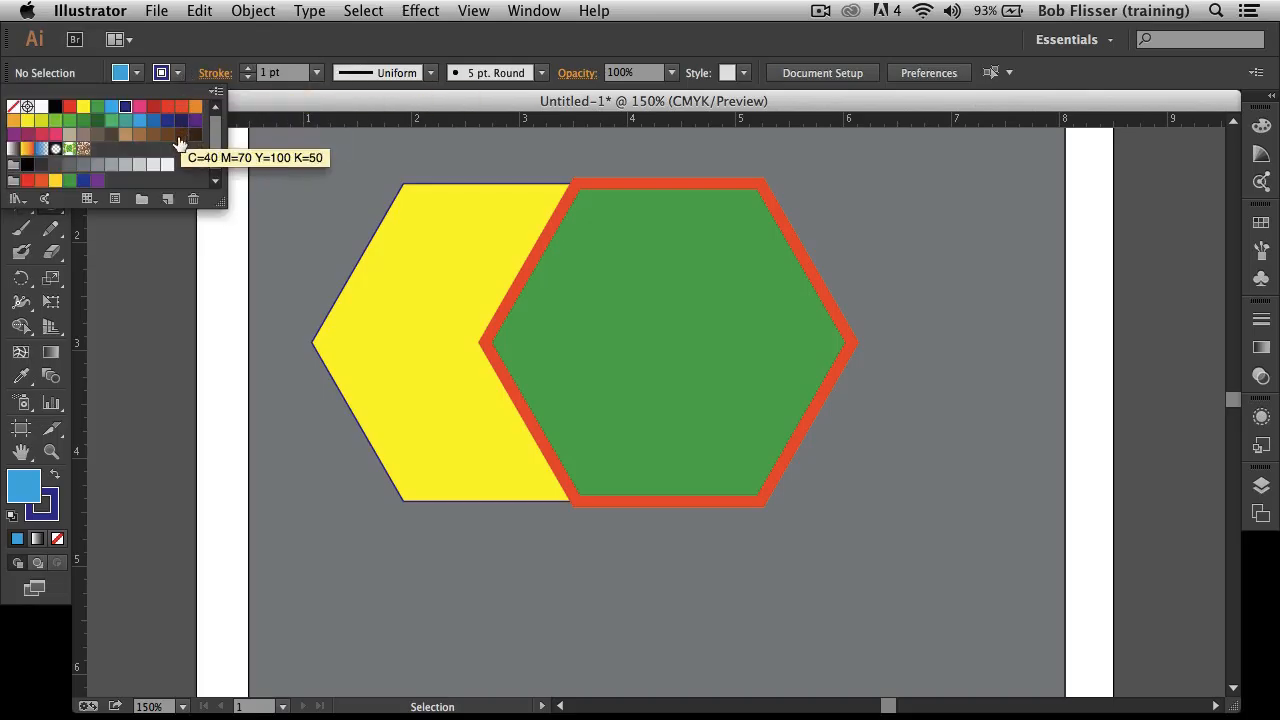
pyautogui.click(152, 143)
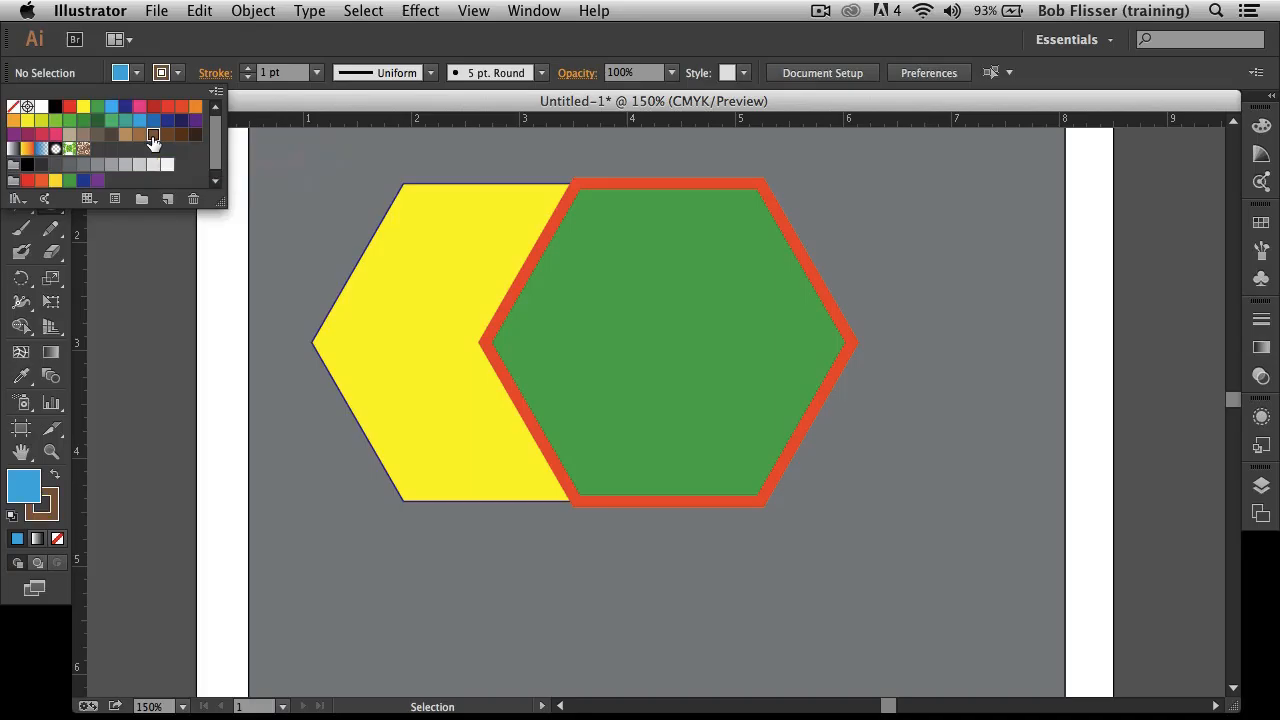
pyautogui.click(258, 46)
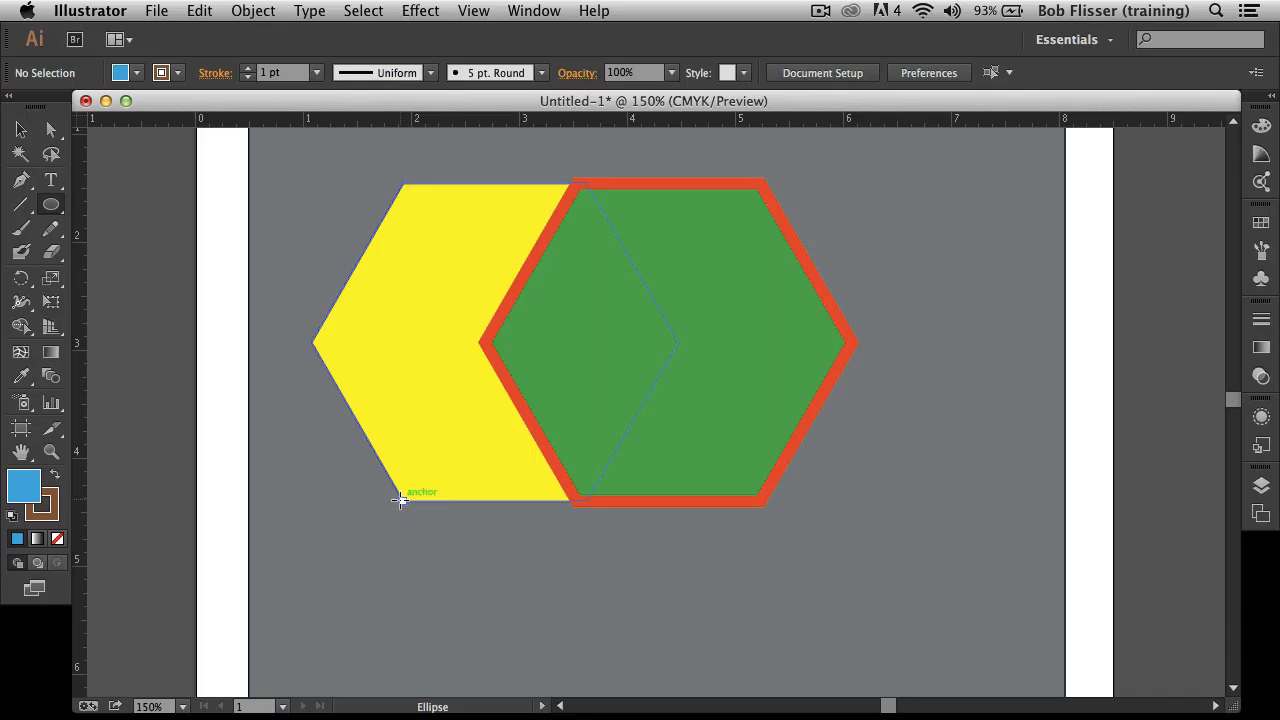
# Step: Draw a circle about 1 in wide centered on the yellow hexagon's lower-left corner and copy it onto the green hexagon's two lower corners
pyautogui.moveTo(400, 499); pyautogui.dragTo(456, 545)
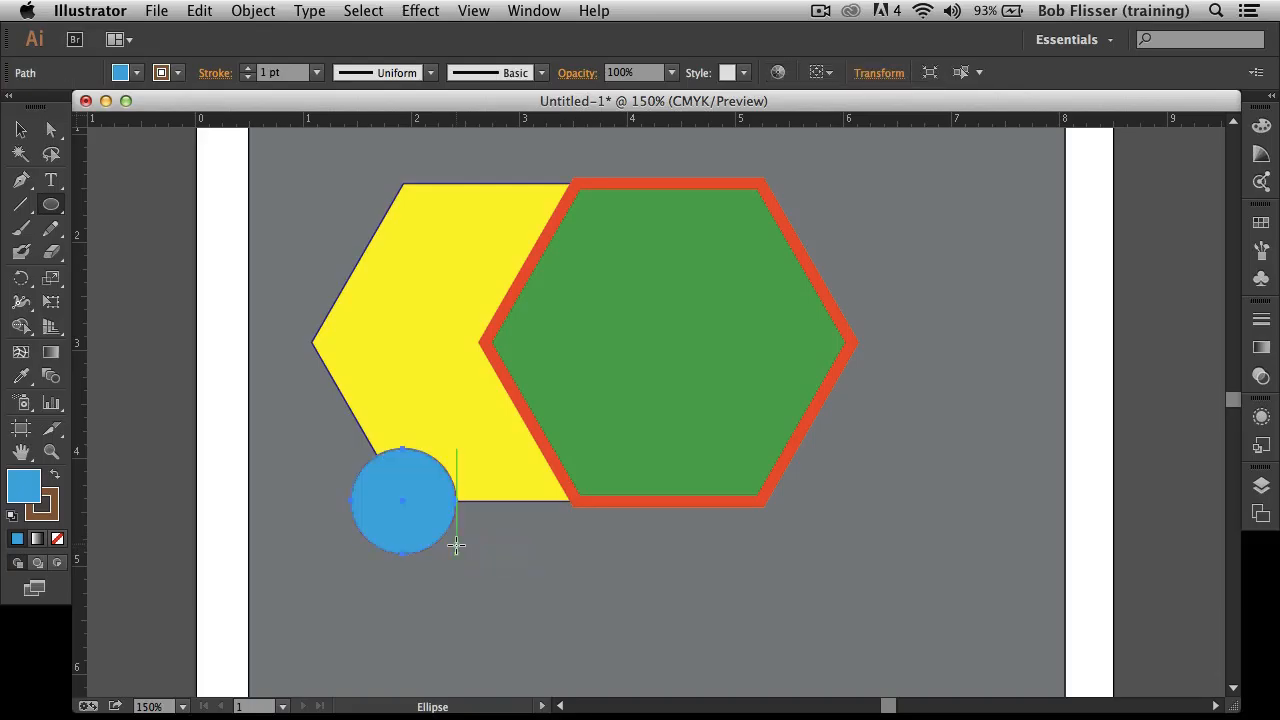
pyautogui.click(28, 132)
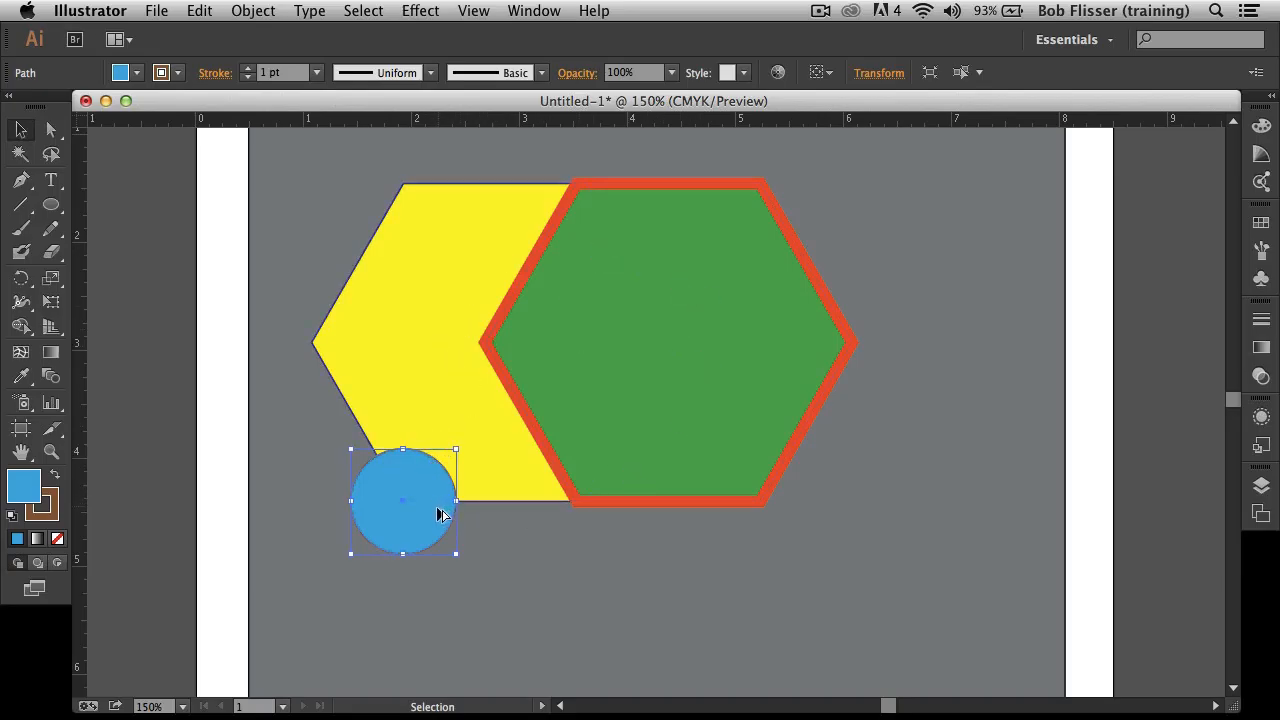
pyautogui.moveTo(432, 516); pyautogui.dragTo(785, 518)
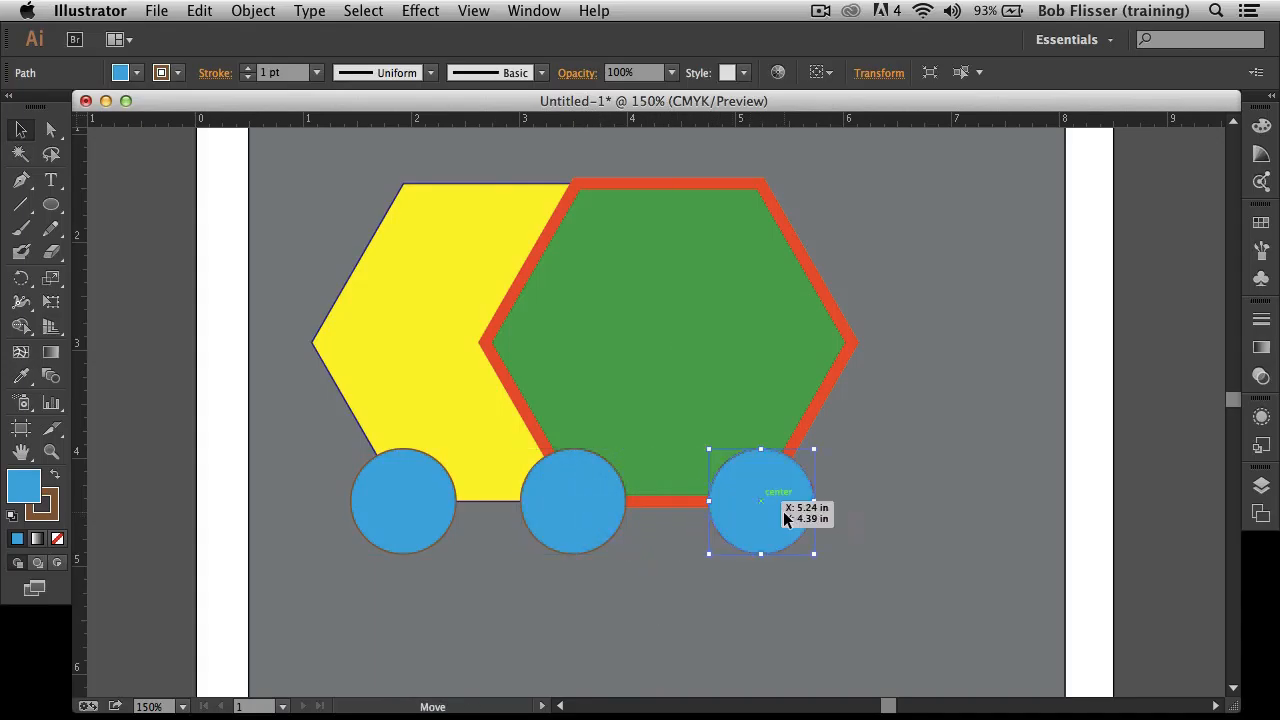
pyautogui.click(946, 515)
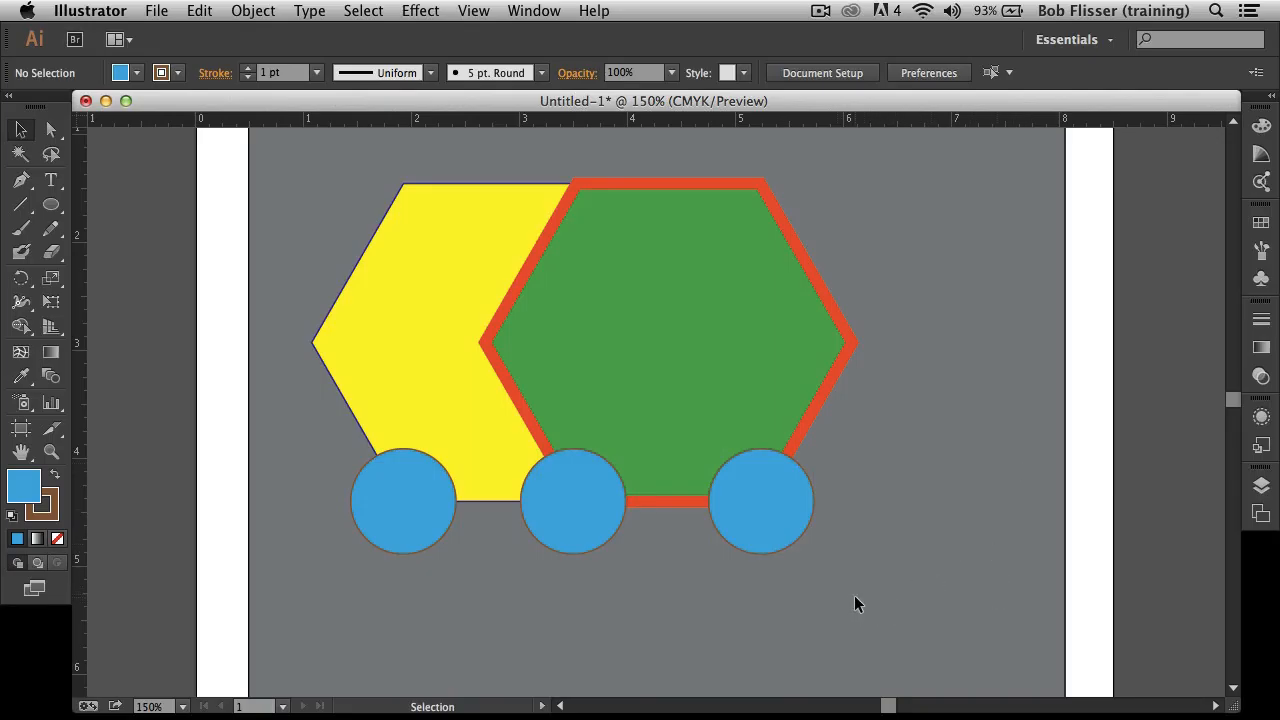
# Step: Select both hexagons and all three circles for the Shape Builder
pyautogui.moveTo(515, 448); pyautogui.dragTo(367, 318)
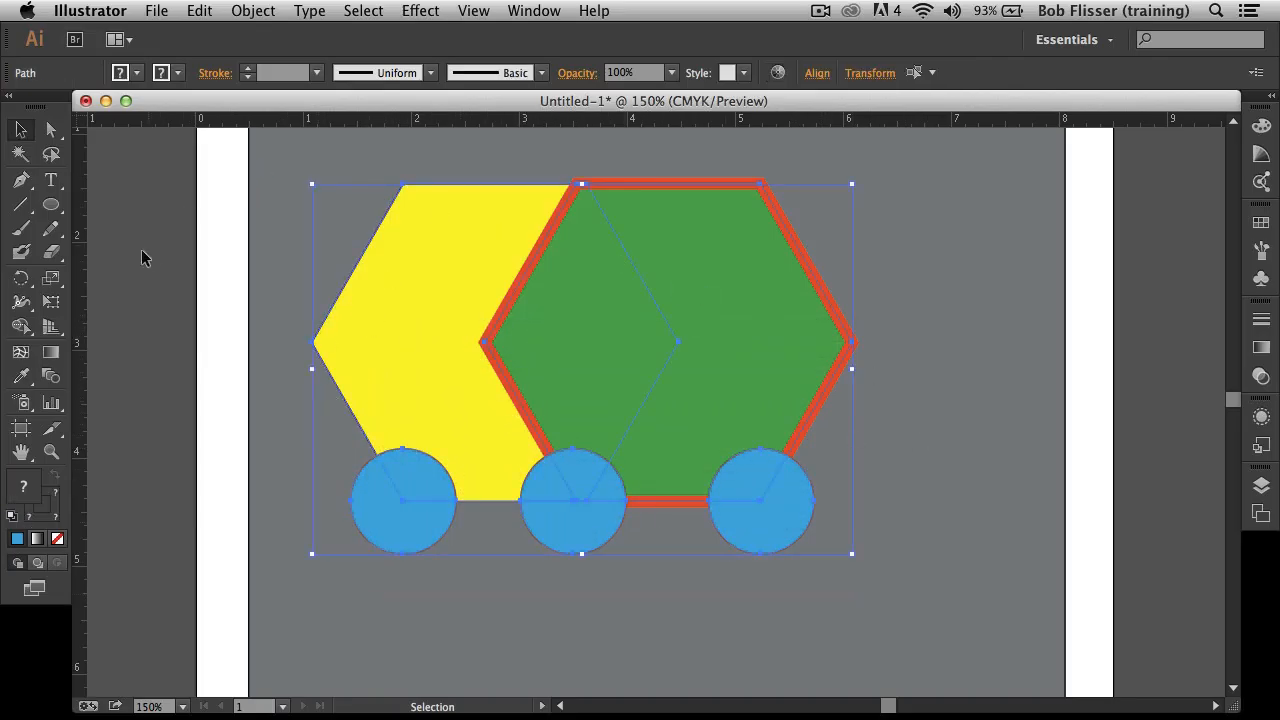
pyautogui.click(20, 328)
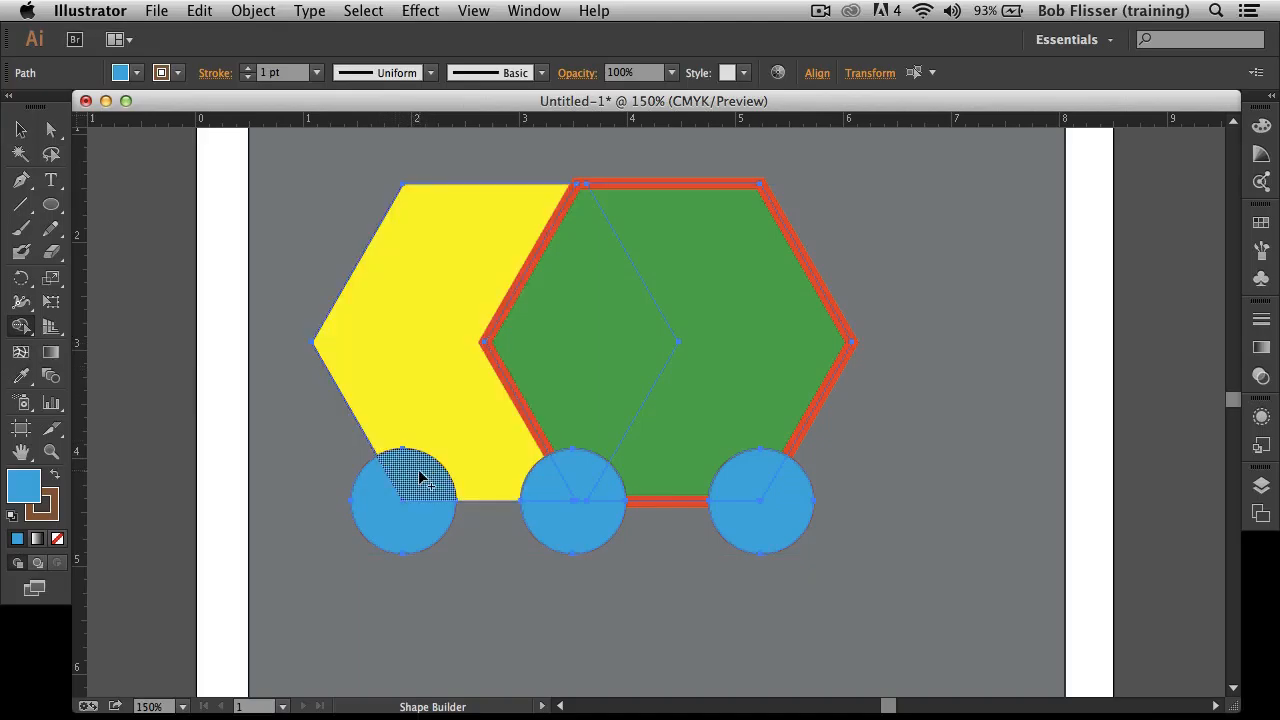
# Step: Merge the yellow area with the part of the leftmost circle overlapping it, and undo the merge
pyautogui.moveTo(398, 388); pyautogui.dragTo(411, 480)
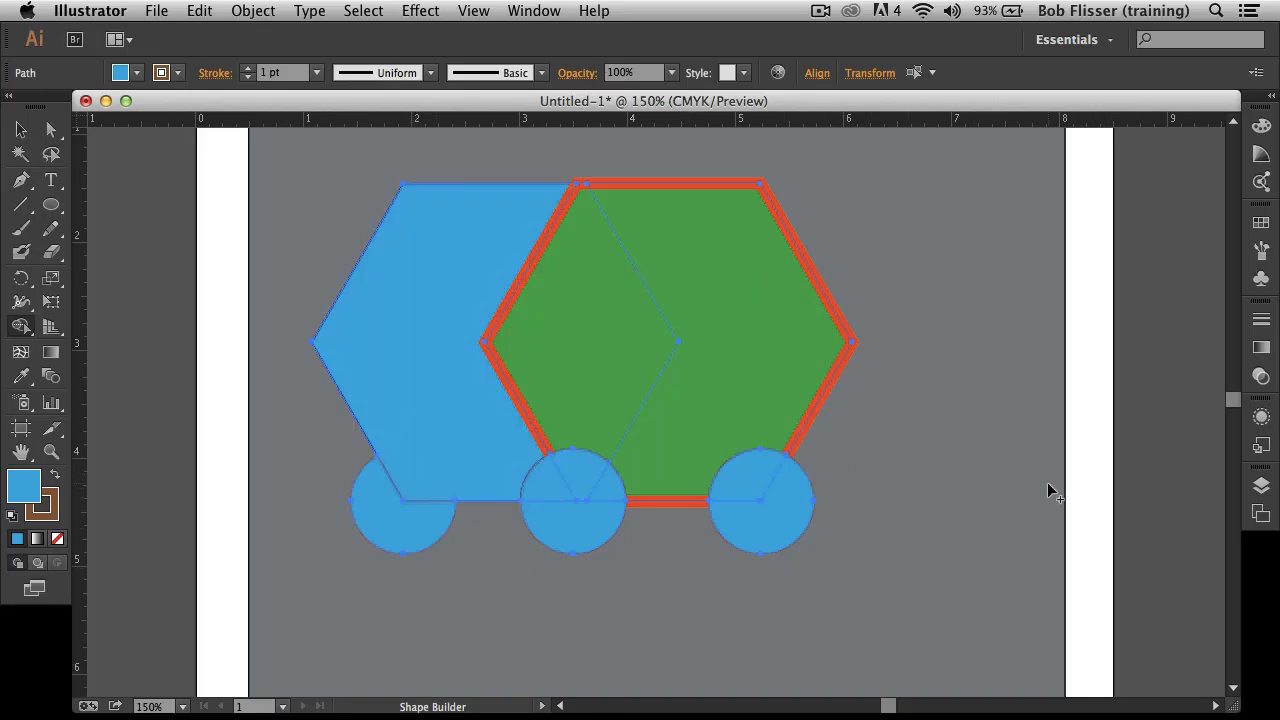
pyautogui.press('super+z')
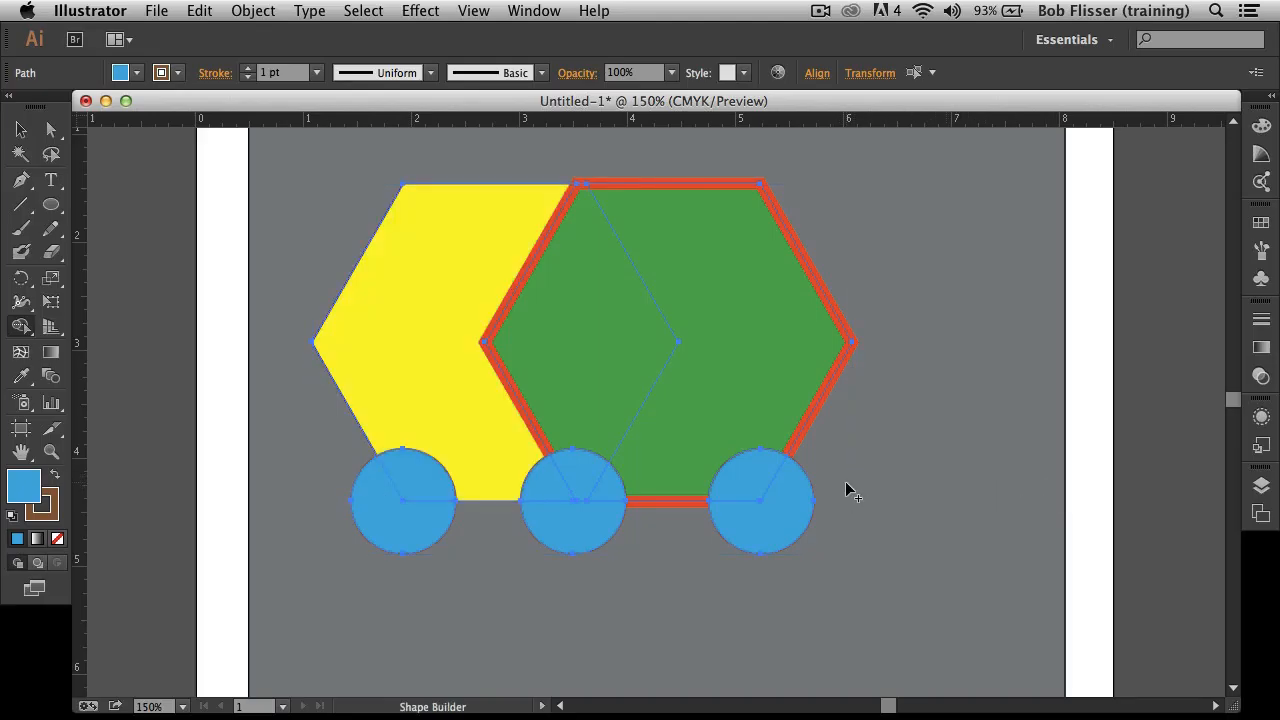
# Step: Merge both hexagons and all three circles into one blue shape with a Shape Builder marquee across them
pyautogui.moveTo(845, 482)
pyautogui.mouseDown()
pyautogui.moveTo(407, 483)
pyautogui.moveTo(415, 409)
pyautogui.moveTo(443, 377)
pyautogui.moveTo(564, 361)
pyautogui.moveTo(750, 386)
pyautogui.moveTo(637, 446)
pyautogui.moveTo(567, 531)
pyautogui.moveTo(576, 480)
pyautogui.moveTo(590, 530)
pyautogui.mouseUp()
pyautogui.moveTo(865, 237); pyautogui.dragTo(855, 238)
pyautogui.press('shift')
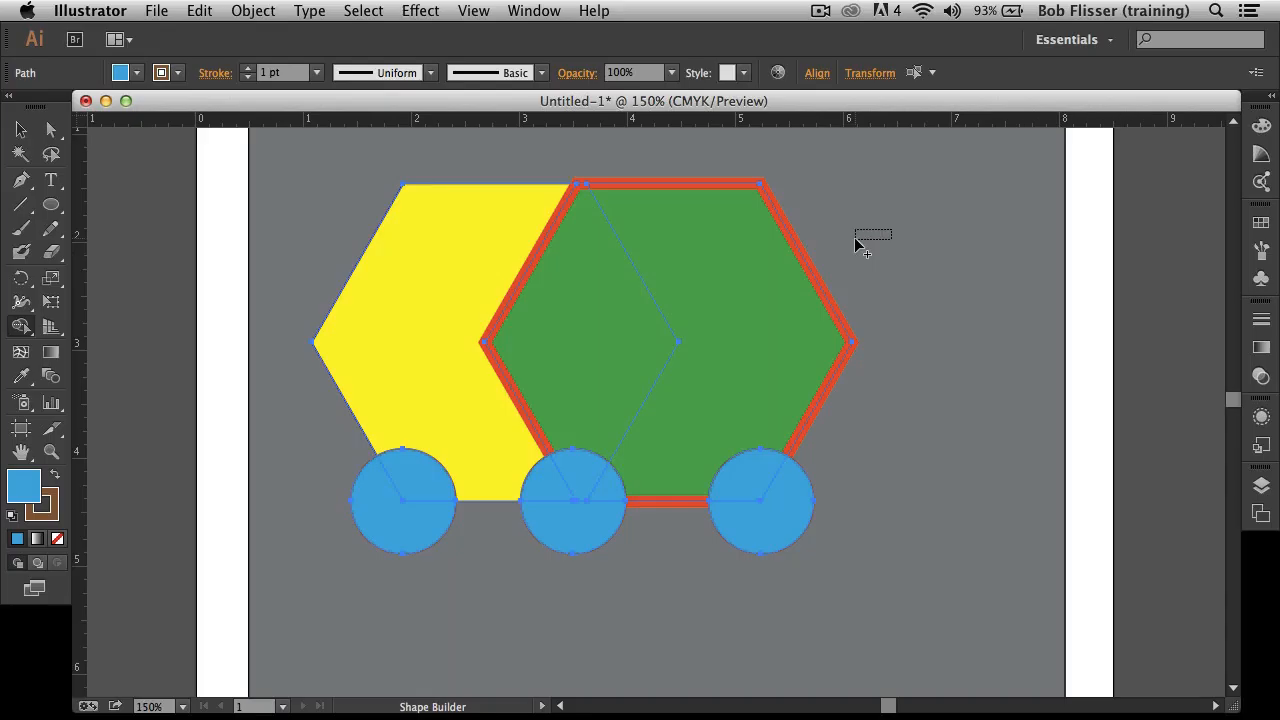
pyautogui.moveTo(855, 239)
pyautogui.mouseDown()
pyautogui.moveTo(632, 362)
pyautogui.moveTo(486, 380)
pyautogui.moveTo(414, 434)
pyautogui.moveTo(343, 537)
pyautogui.mouseUp()
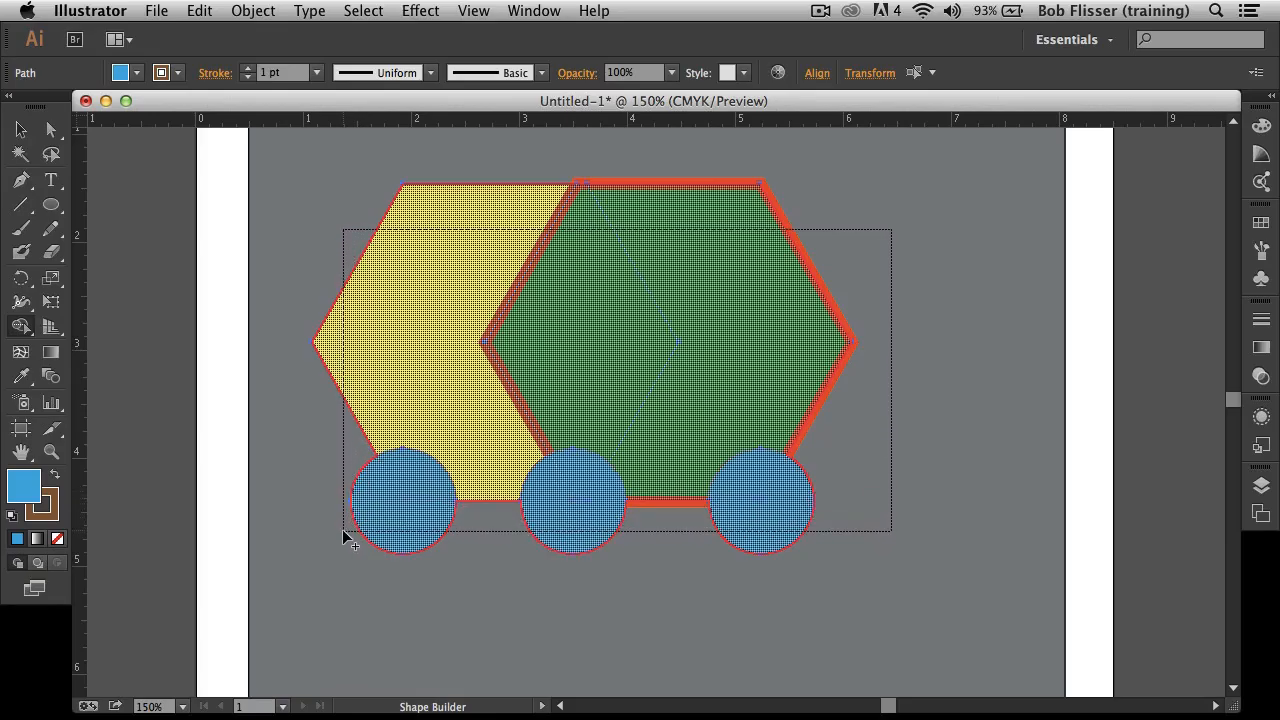
pyautogui.moveTo(343, 537); pyautogui.dragTo(343, 537)
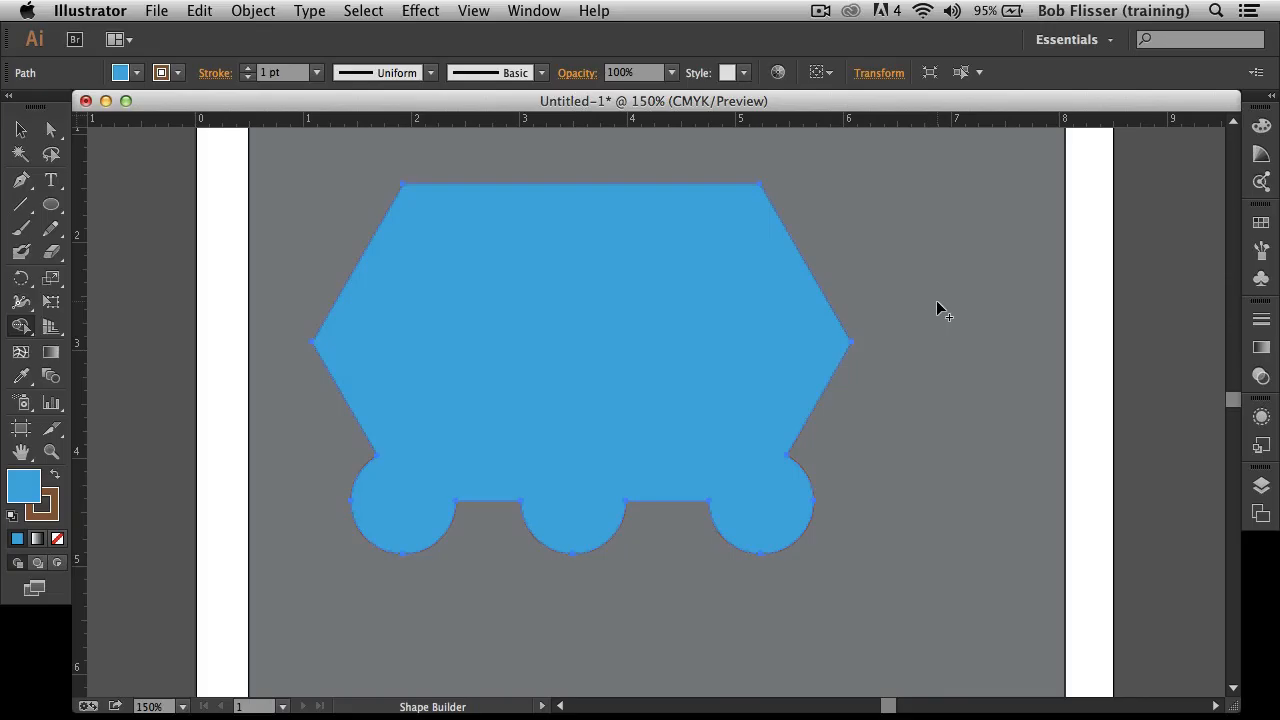
# Step: Display the artwork in Outline mode to examine the merged shape's path
pyautogui.press('super')
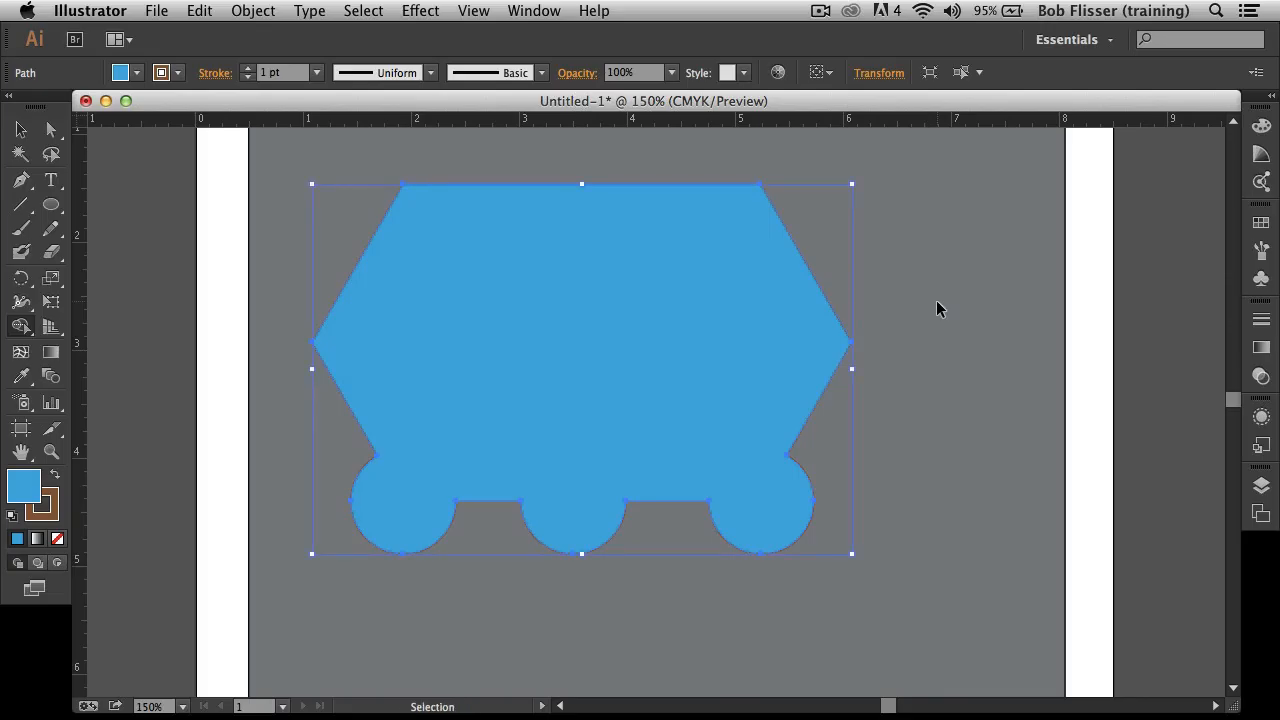
pyautogui.press('super+y')
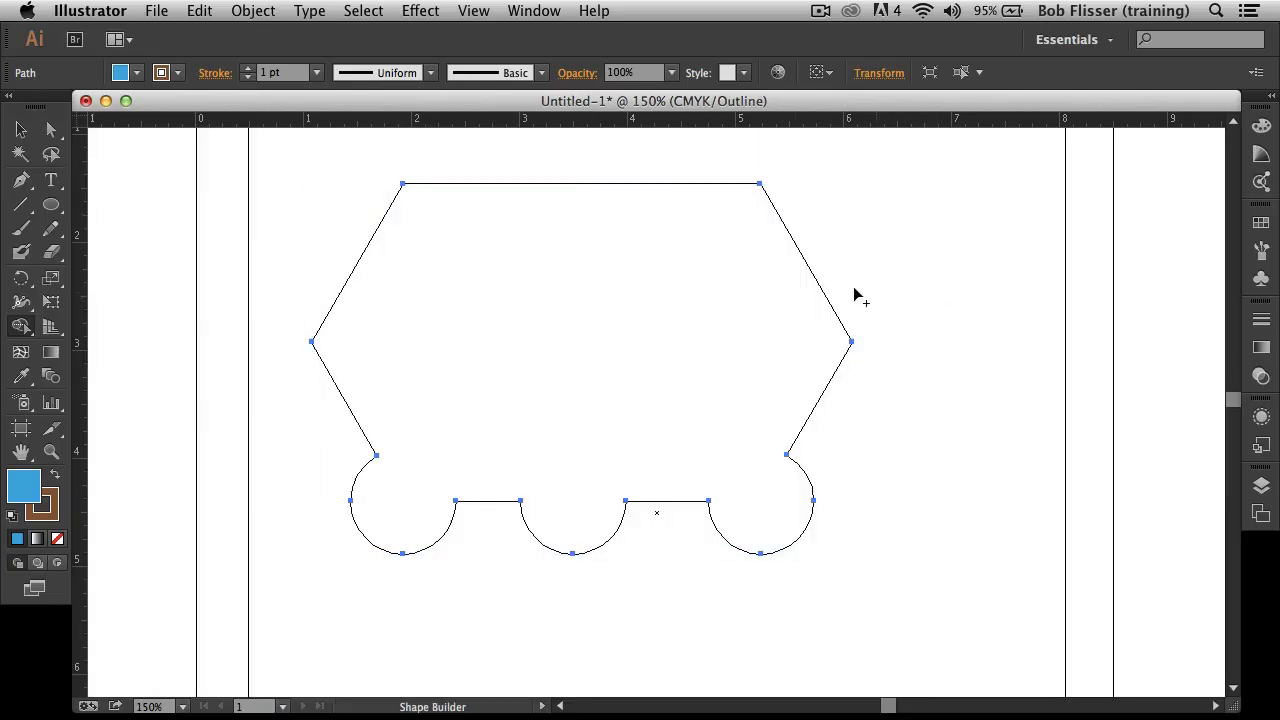